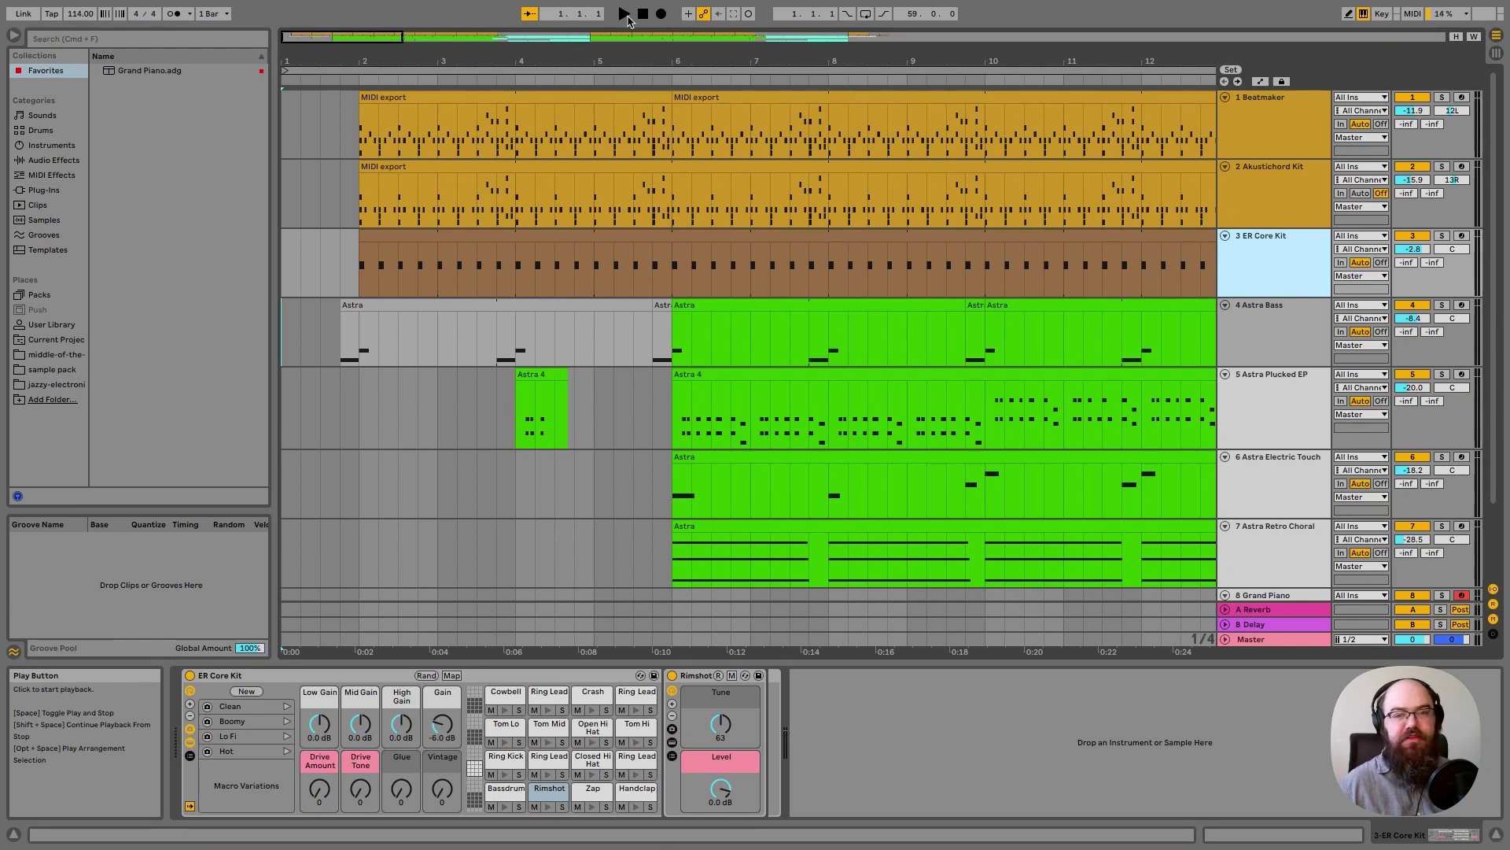
- Play the arrangement from bar 1 through to the MIDI export clips near bar 60
{"action": "left_click", "coordinate": [623, 14]}
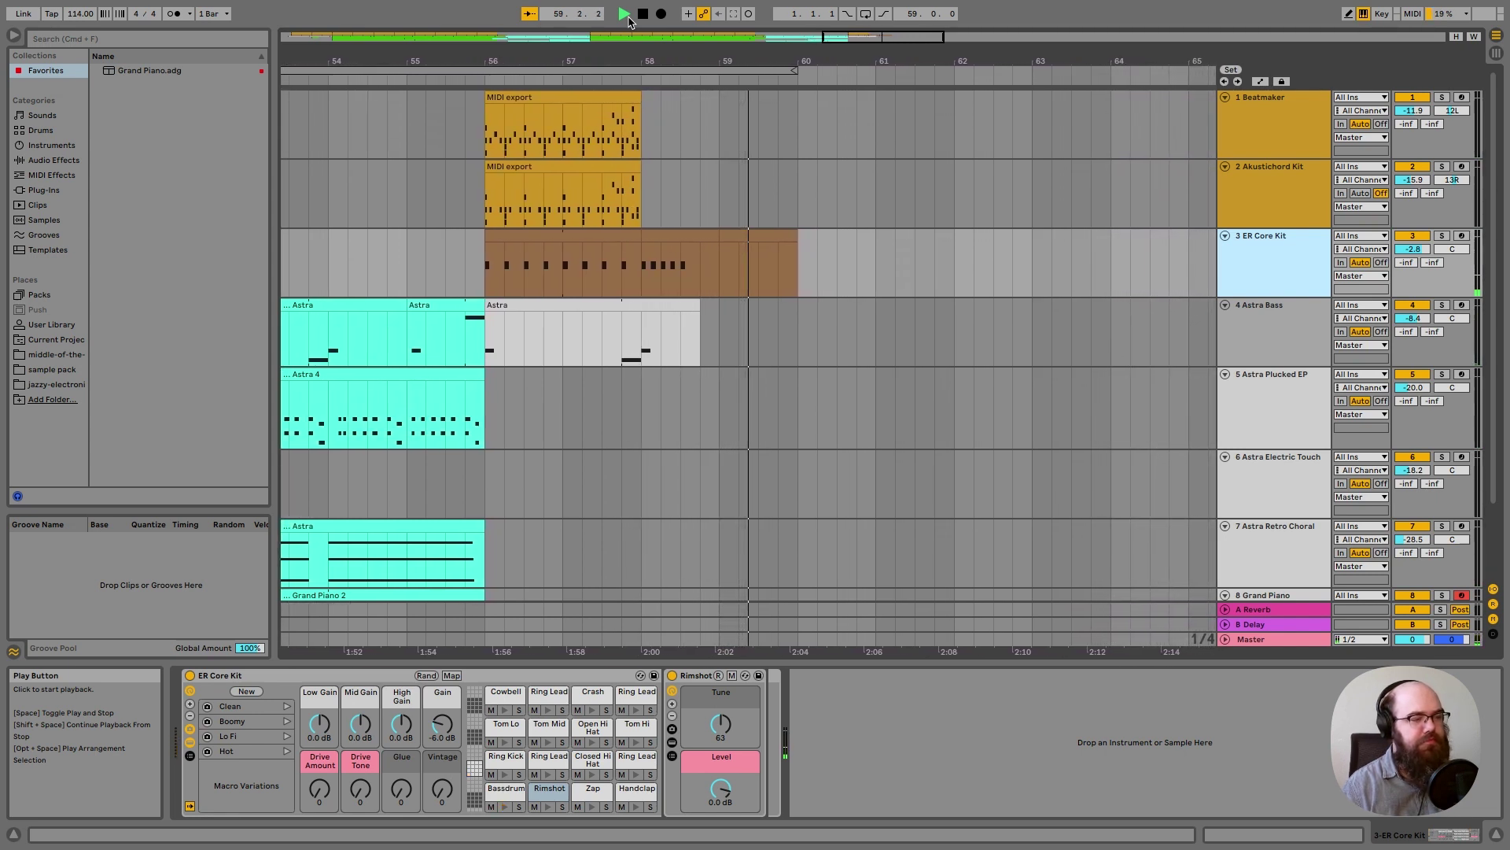
- Stop playback and solo track 1, Beatmaker, so its drums are heard alone
{"action": "key", "text": "space"}
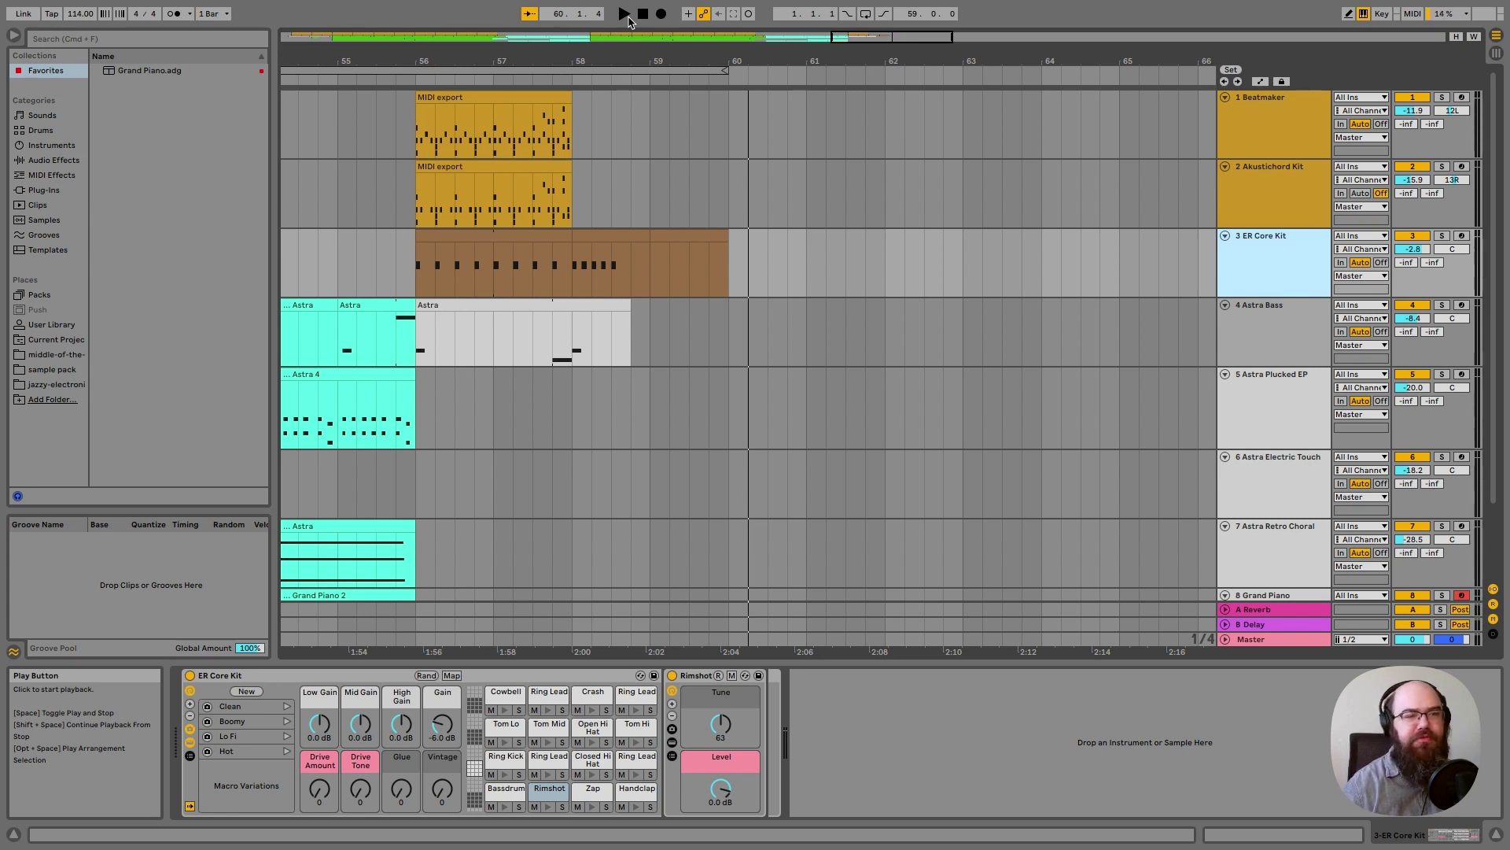
{"action": "left_click", "coordinate": [1443, 96]}
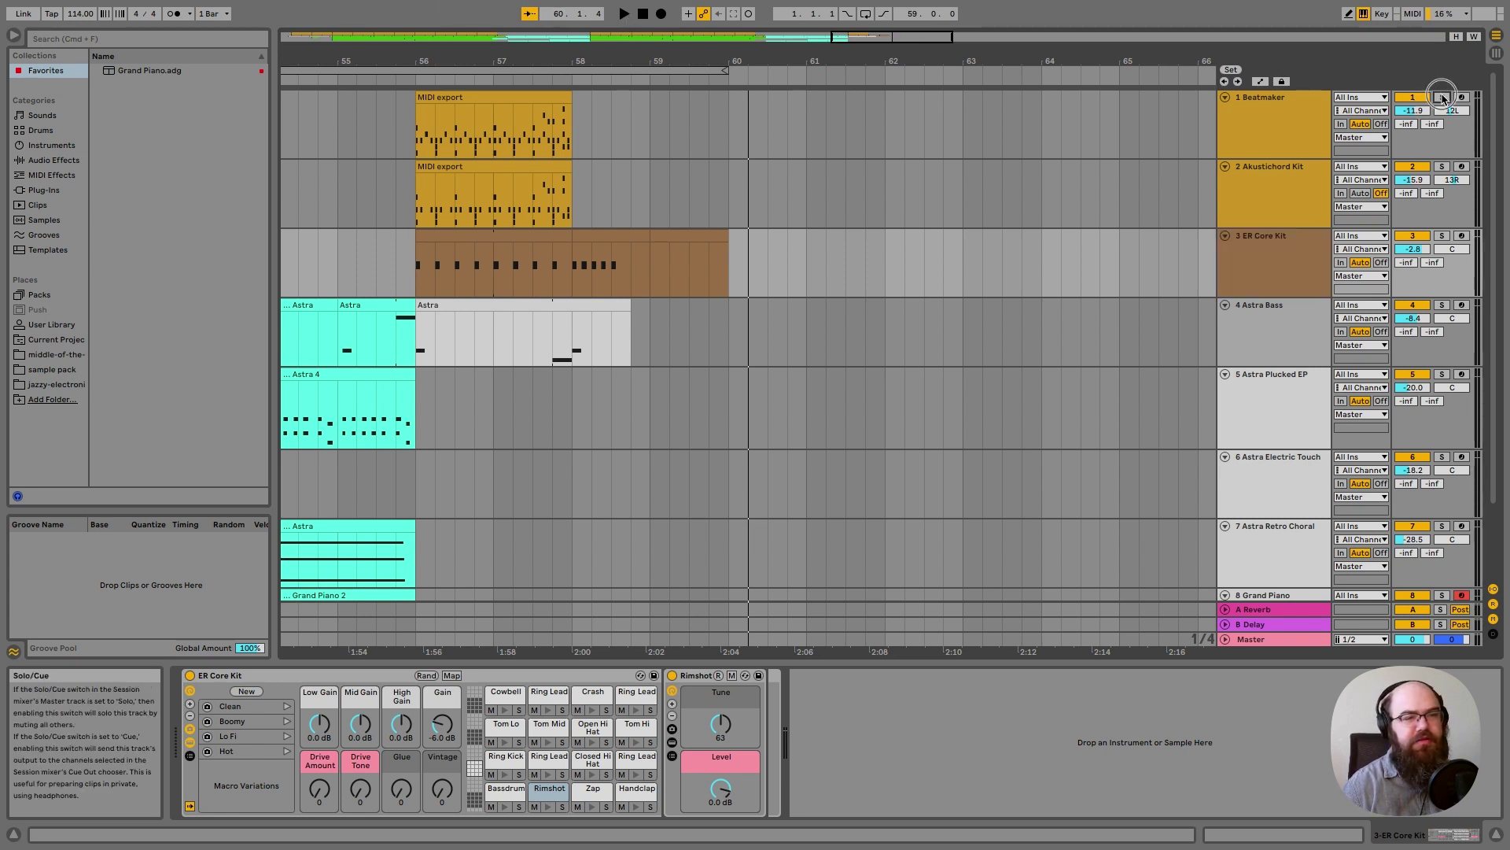
{"action": "left_click", "coordinate": [1294, 107]}
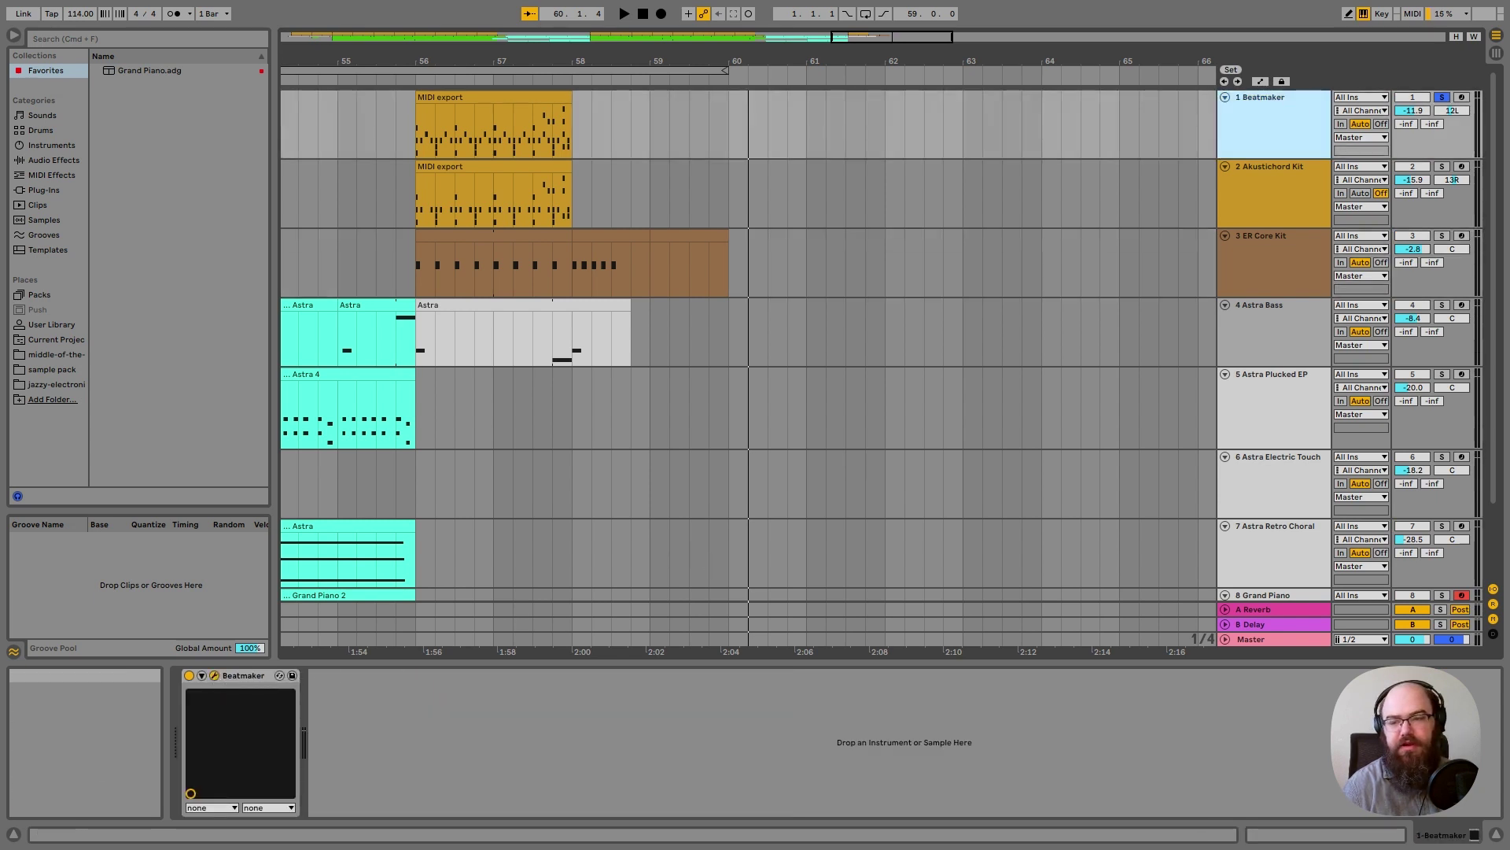
{"action": "left_click", "coordinate": [821, 98]}
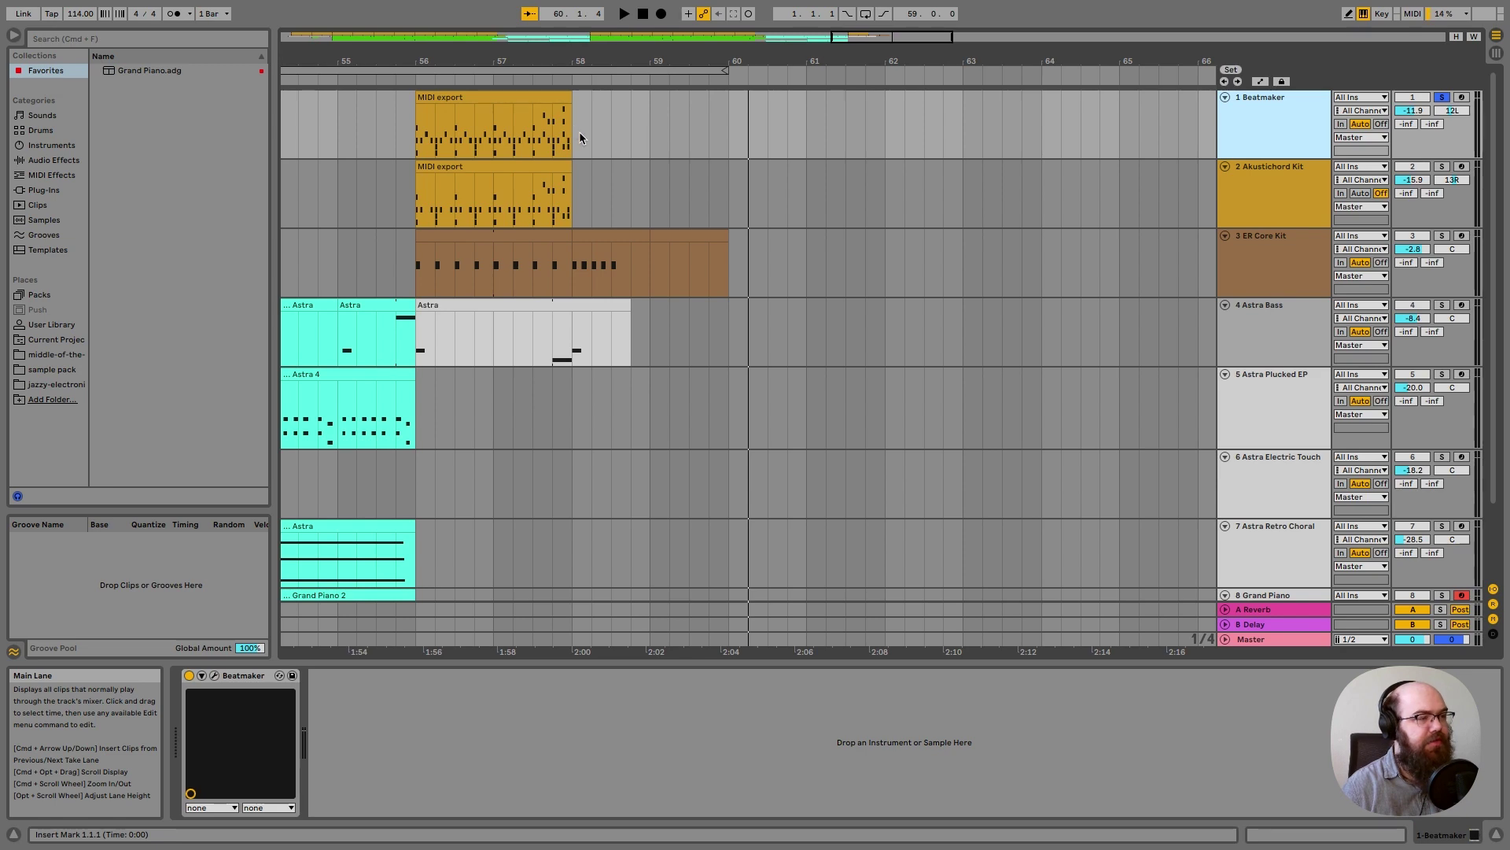
- Return to the song's opening bars and audition the soloed Beatmaker from bar 2
{"action": "scroll", "coordinate": [683, 140], "scroll_direction": "left", "scroll_amount": 7}
{"action": "scroll", "coordinate": [685, 151], "scroll_direction": "left", "scroll_amount": 2}
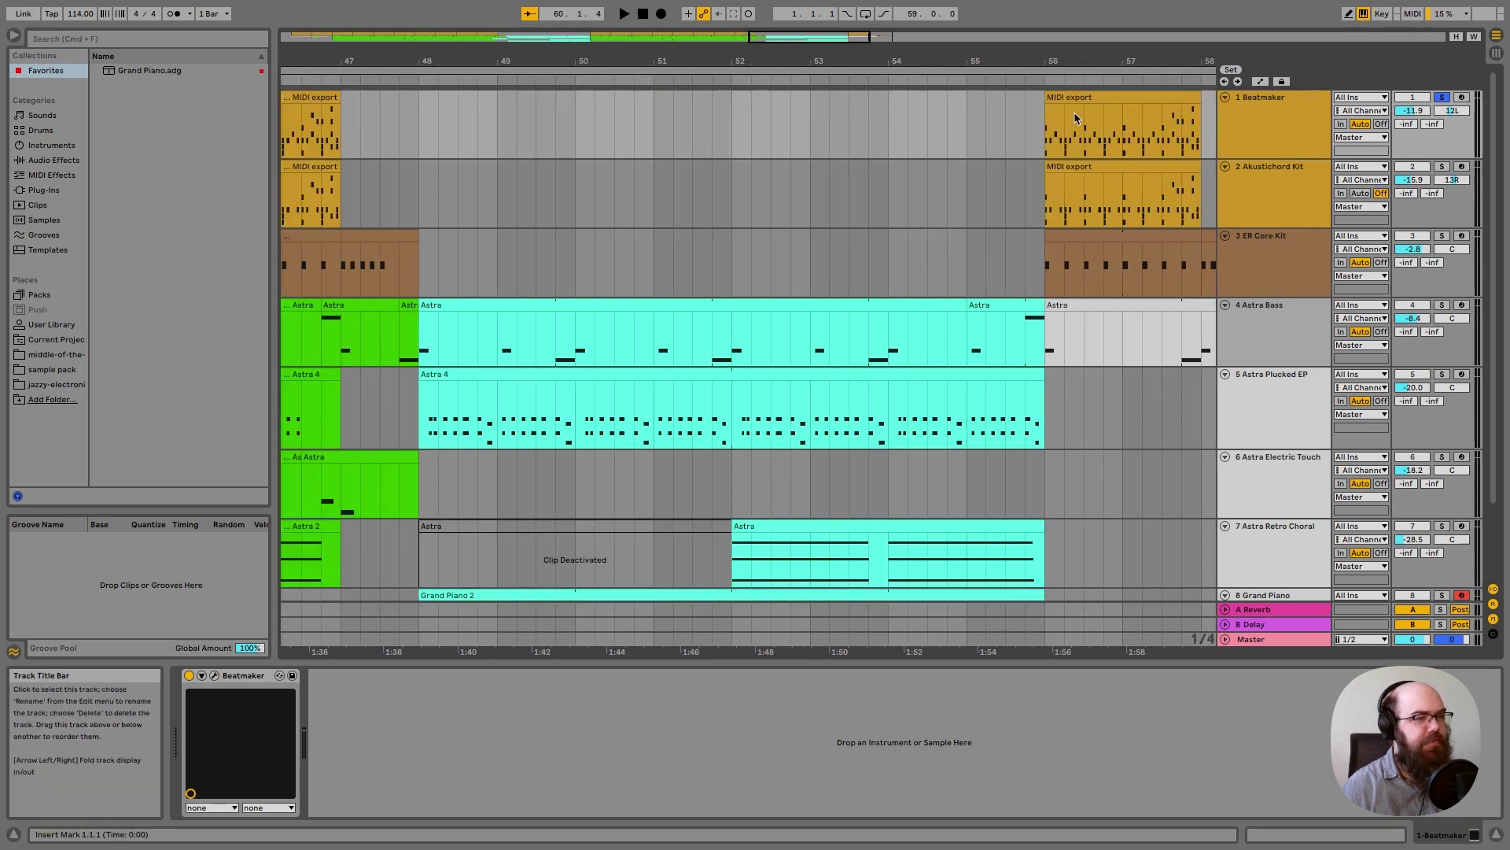
{"action": "scroll", "coordinate": [838, 42], "scroll_direction": "left", "scroll_amount": 10}
{"action": "scroll", "coordinate": [838, 42], "scroll_direction": "left", "scroll_amount": 20}
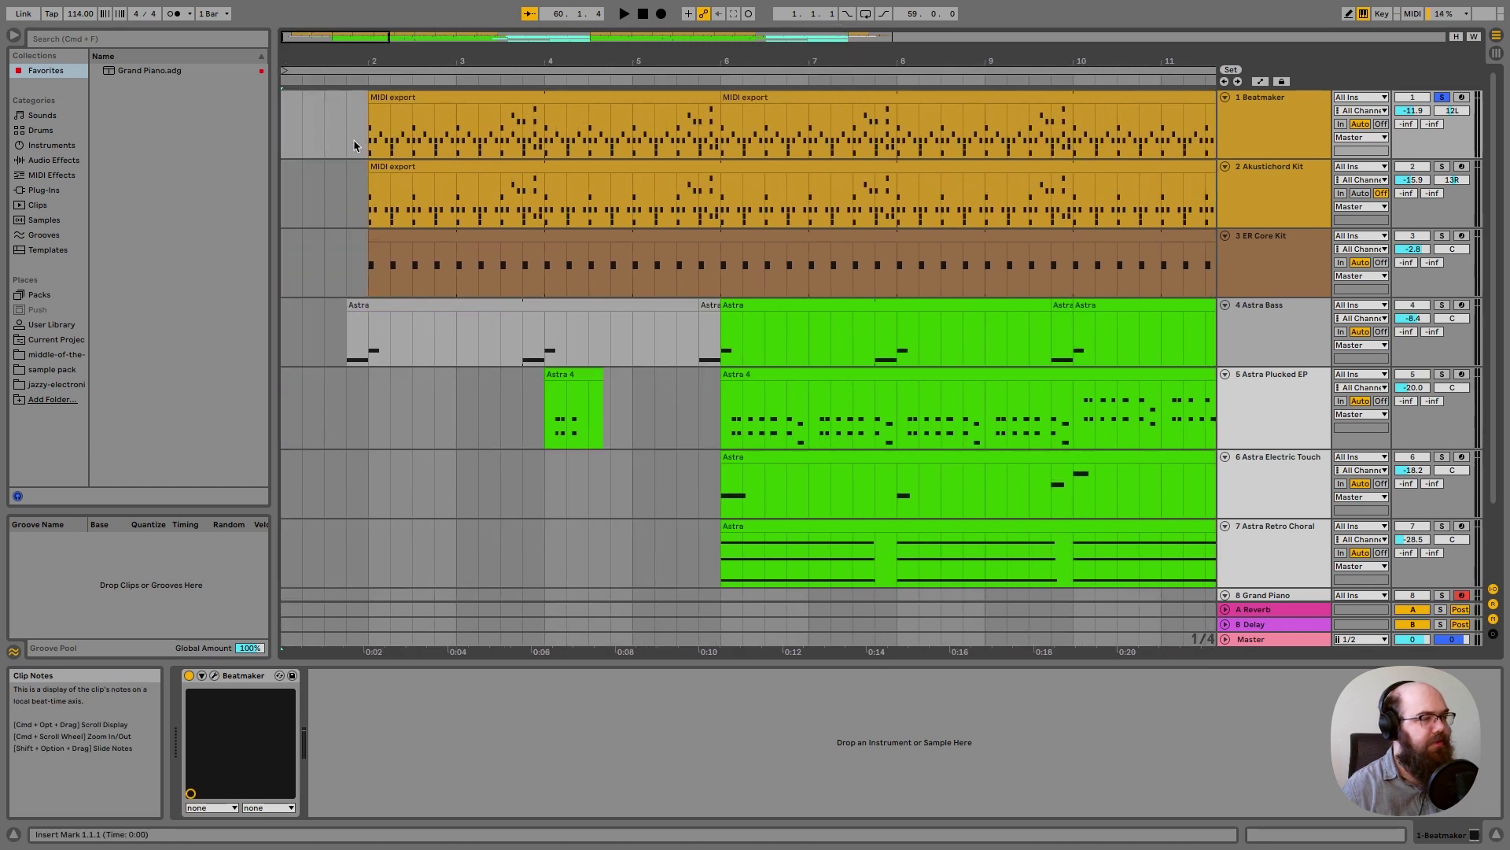
{"action": "left_click", "coordinate": [367, 133]}
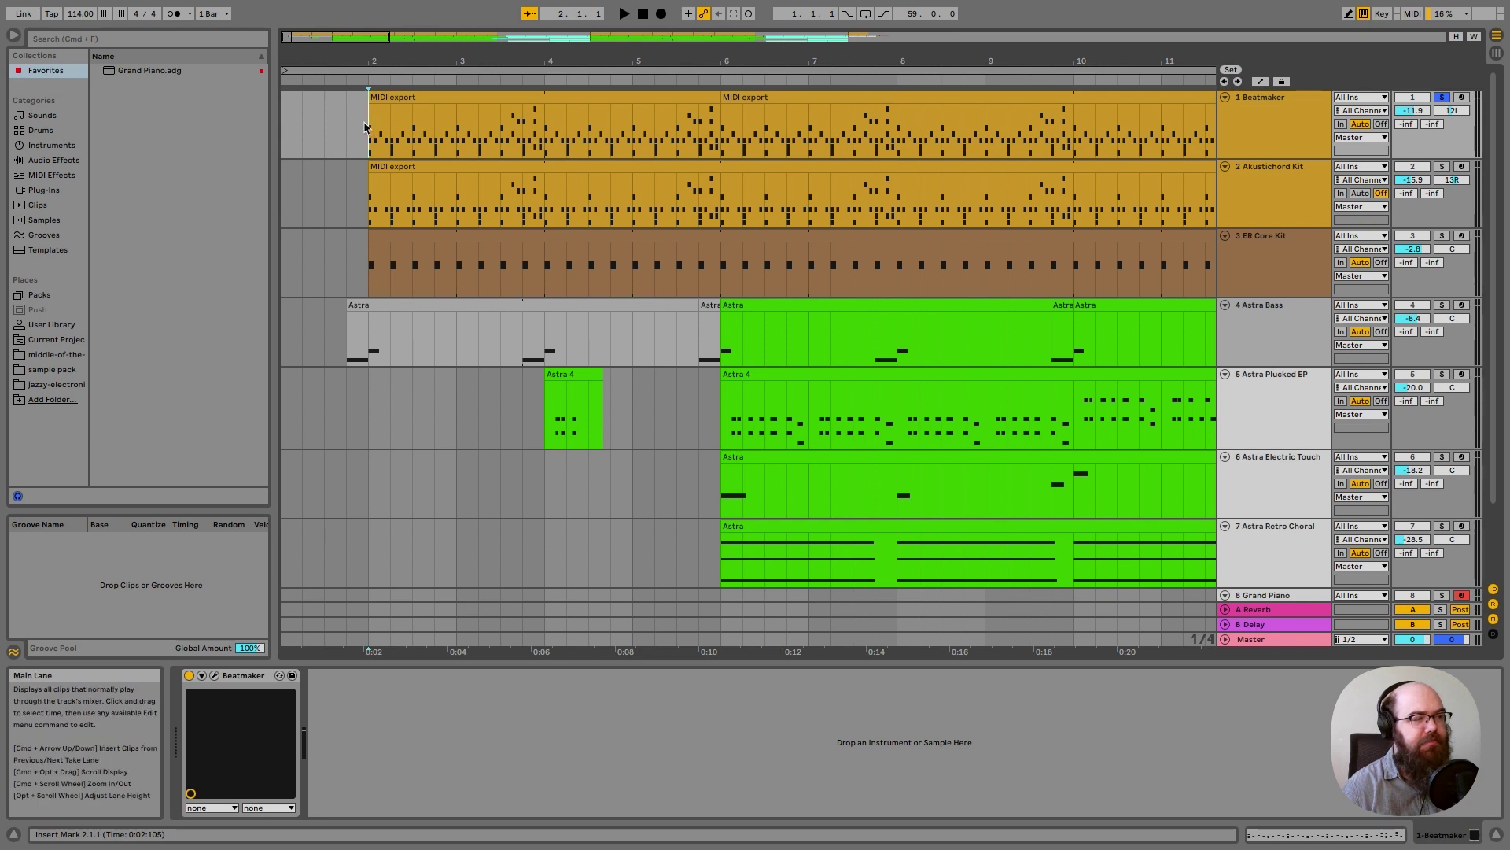
{"action": "key", "text": "space"}
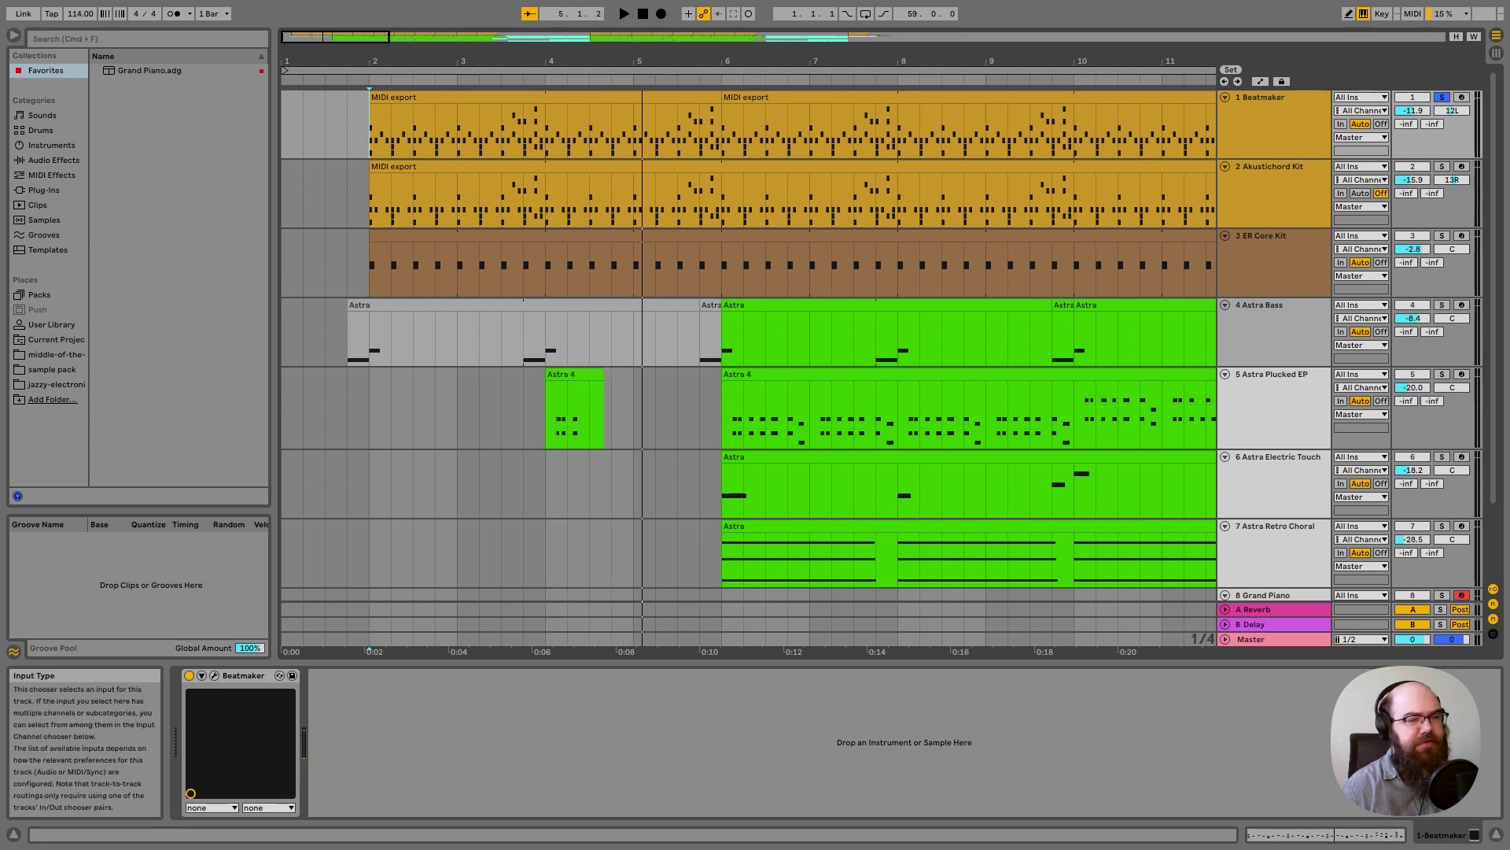
- Unsolo Beatmaker, mute ER Core Kit, Plucked EP, Electric Touch and Retro Choral, then replay from 1.1.1
{"action": "left_click", "coordinate": [1441, 97]}
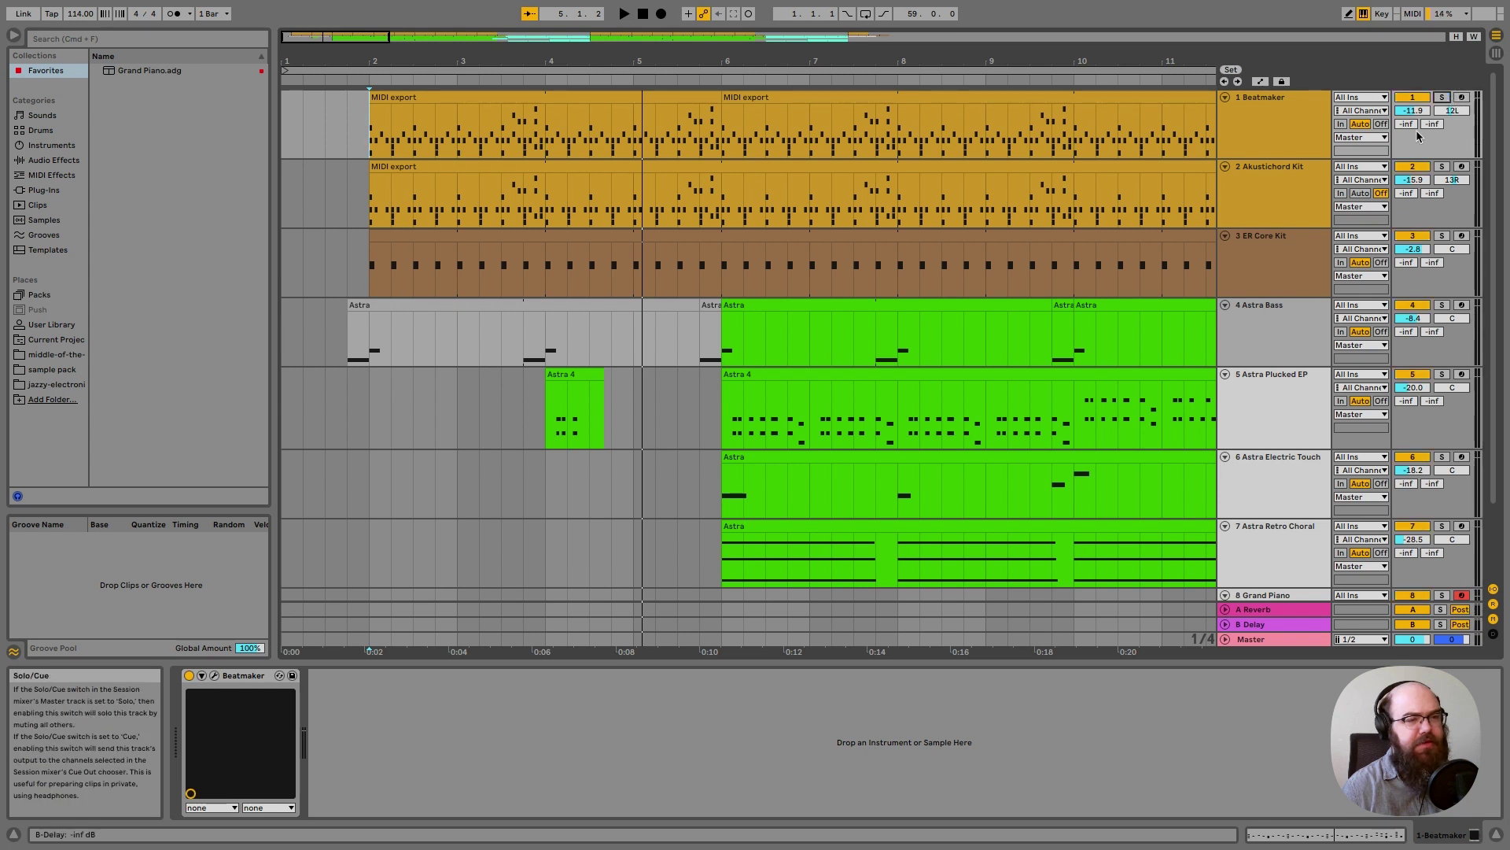
{"action": "left_click", "coordinate": [1412, 235]}
{"action": "left_click", "coordinate": [1412, 374]}
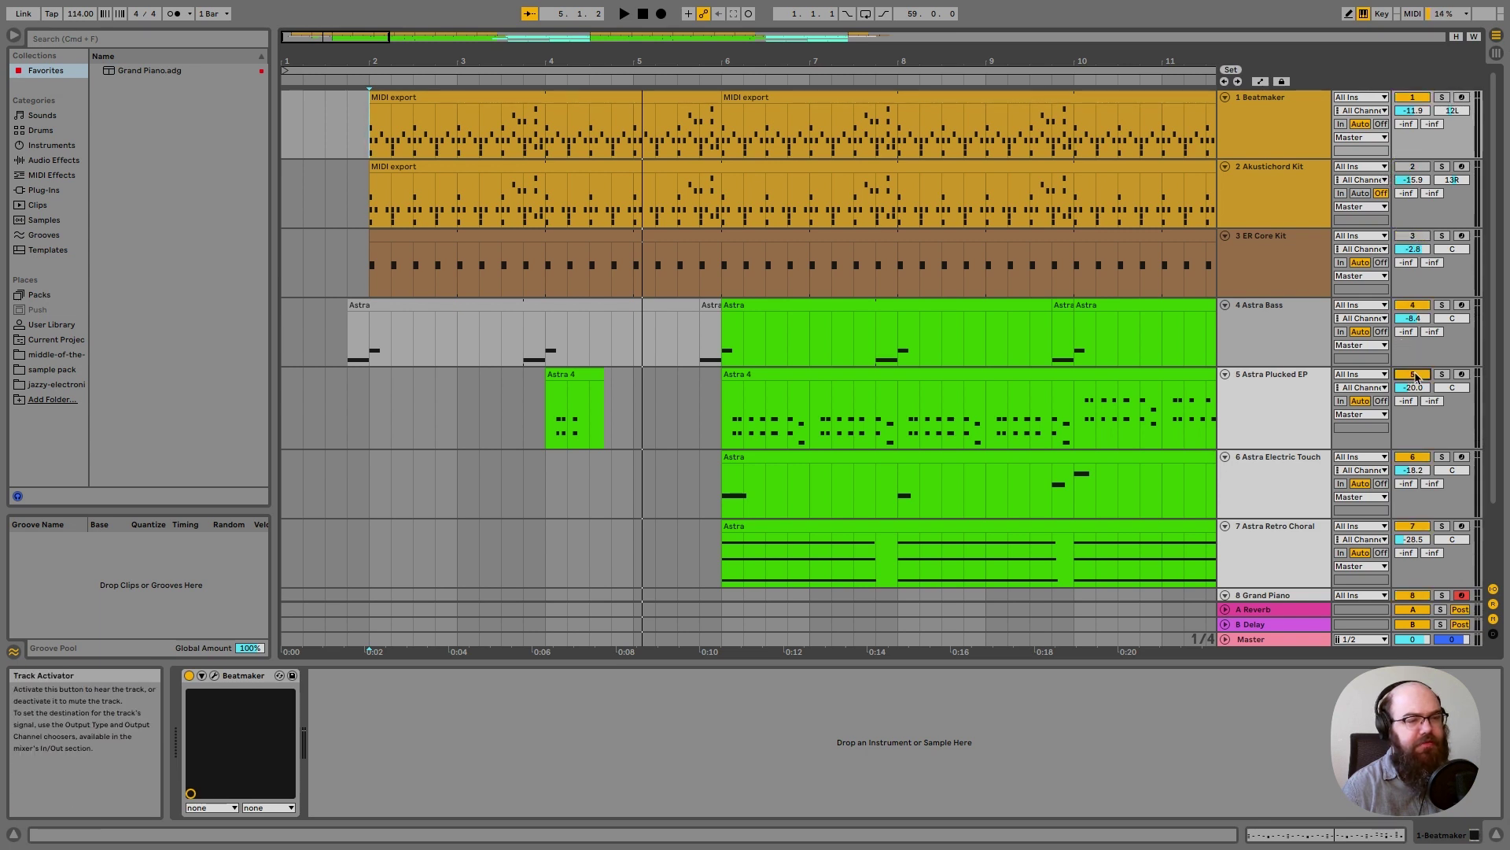
{"action": "left_click", "coordinate": [1412, 456]}
{"action": "left_click", "coordinate": [1412, 526]}
{"action": "scroll", "coordinate": [1407, 510], "scroll_direction": "down", "scroll_amount": 1}
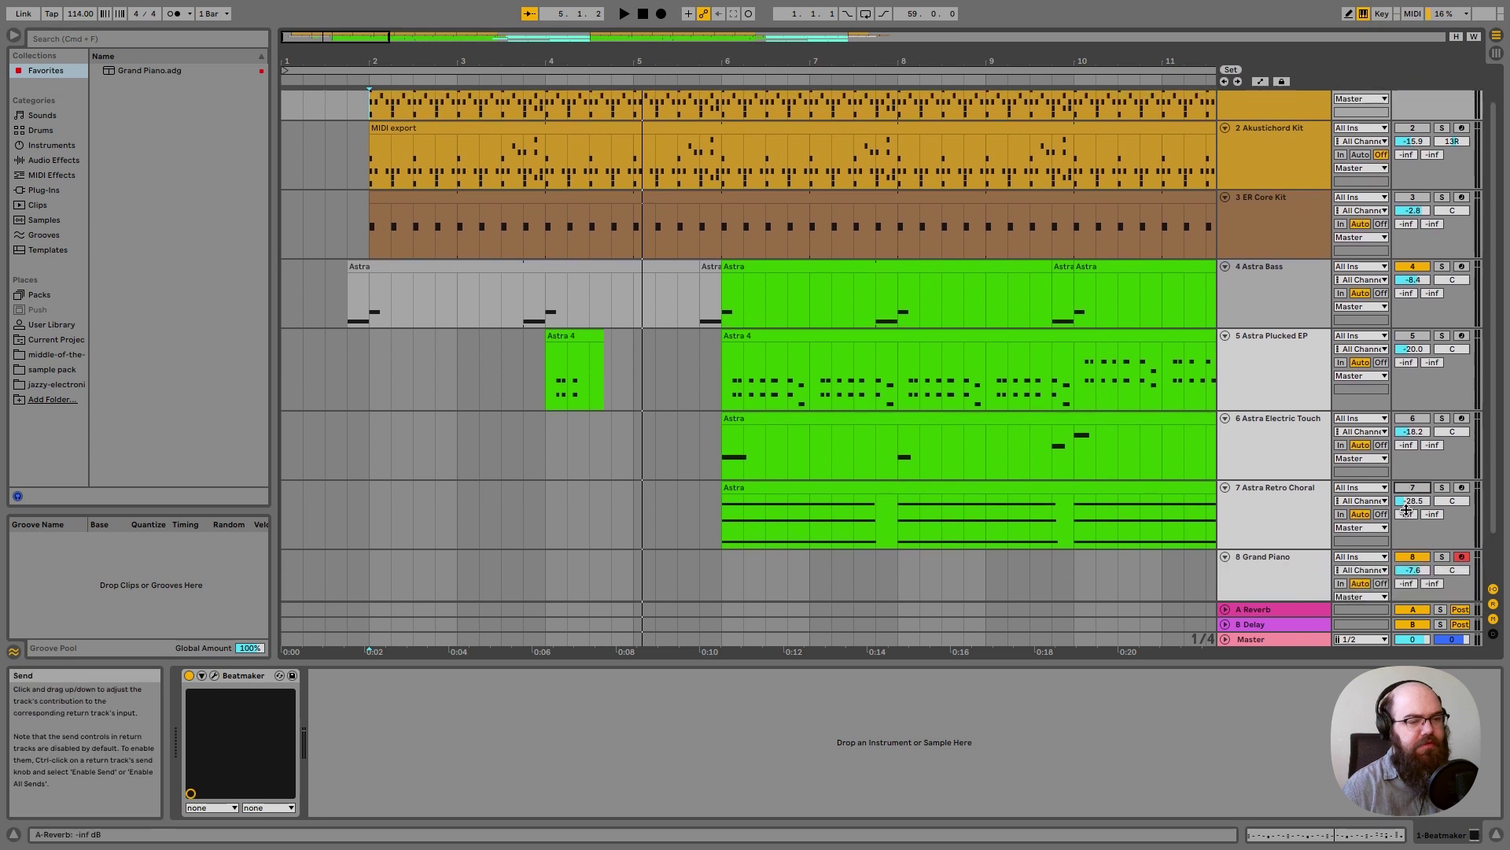
{"action": "scroll", "coordinate": [1408, 507], "scroll_direction": "down", "scroll_amount": 1}
{"action": "scroll", "coordinate": [1416, 505], "scroll_direction": "up", "scroll_amount": 2}
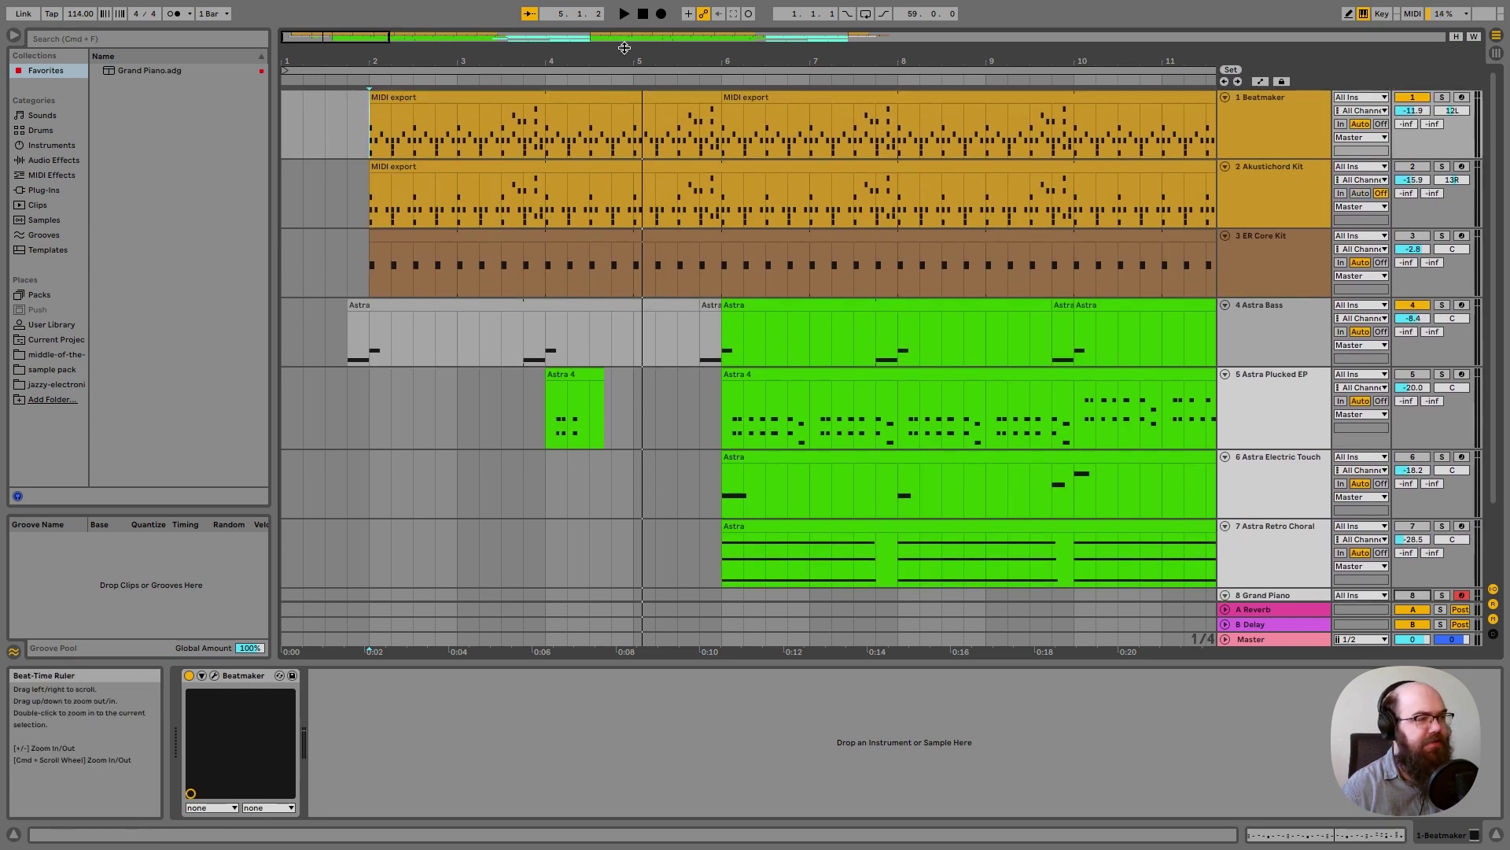
{"action": "left_click", "coordinate": [643, 13]}
{"action": "left_click", "coordinate": [623, 14]}
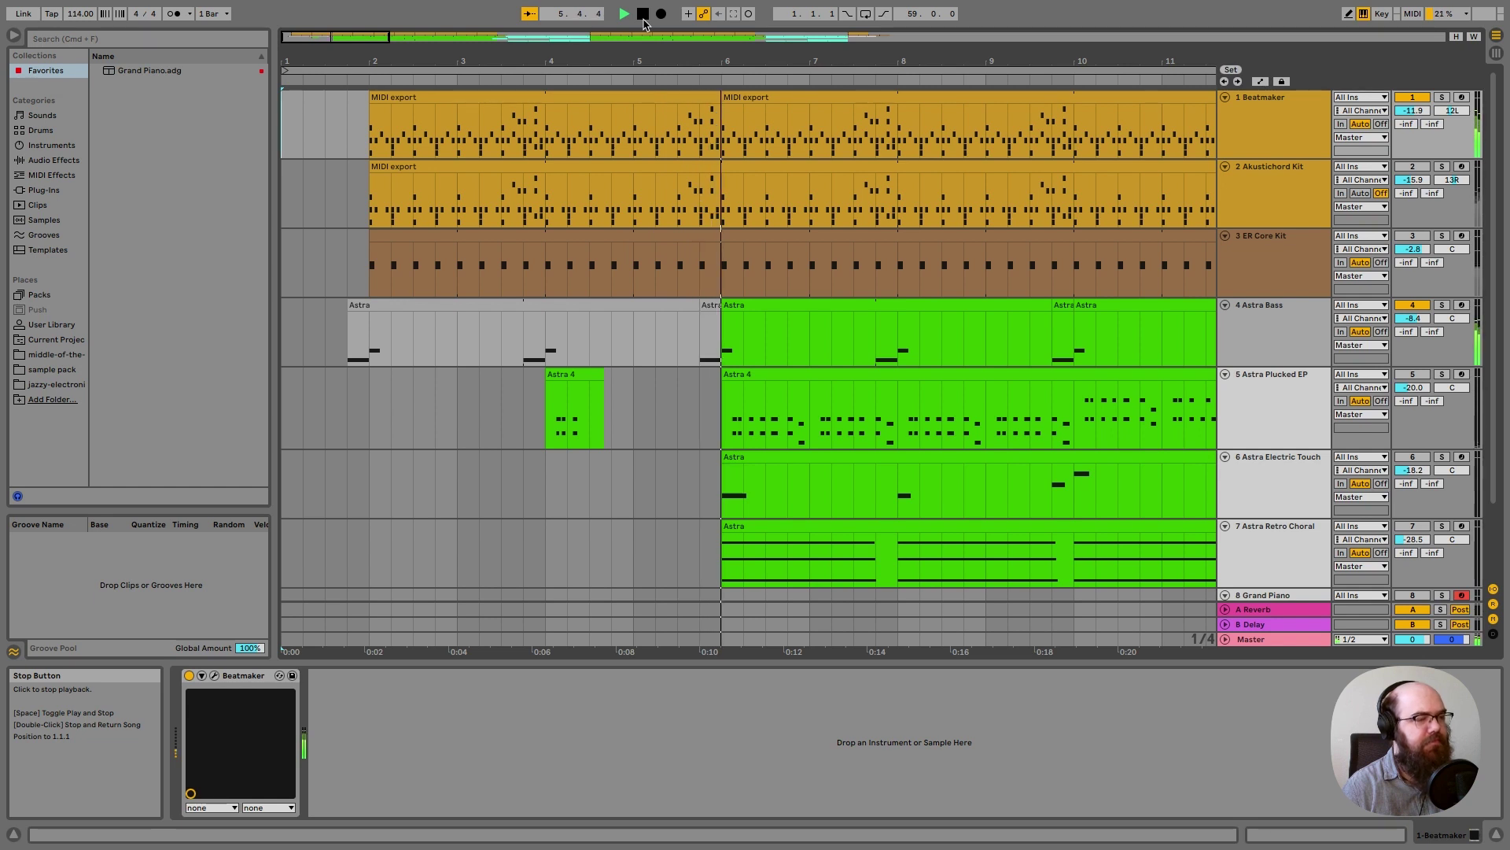
- Play the arrangement from bar 6 to about bar 21 with Astra Plucked EP back in
{"action": "left_click", "coordinate": [644, 24]}
{"action": "left_click", "coordinate": [719, 325]}
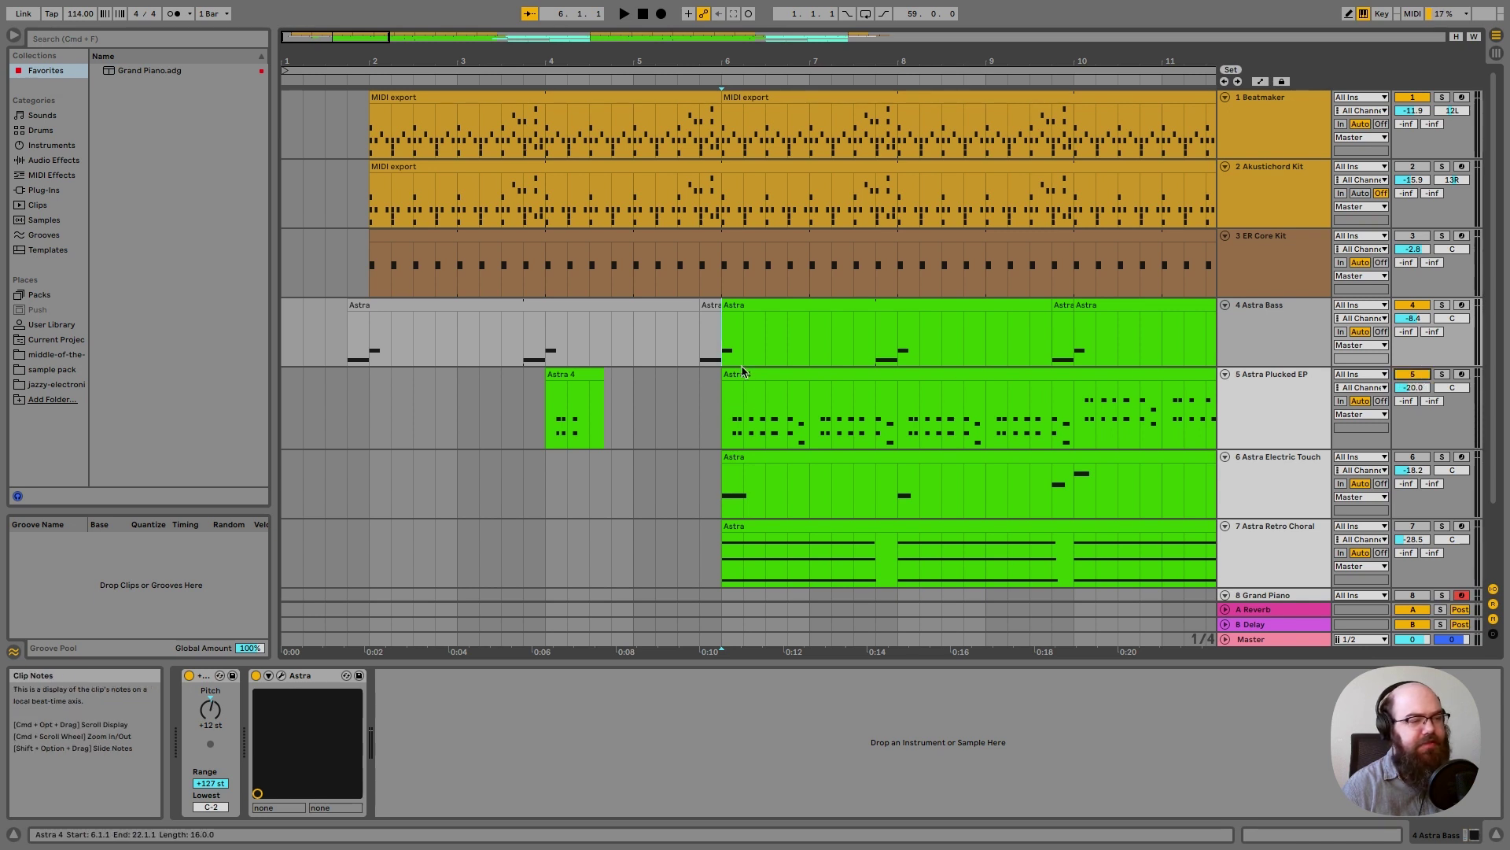
{"action": "key", "text": "space"}
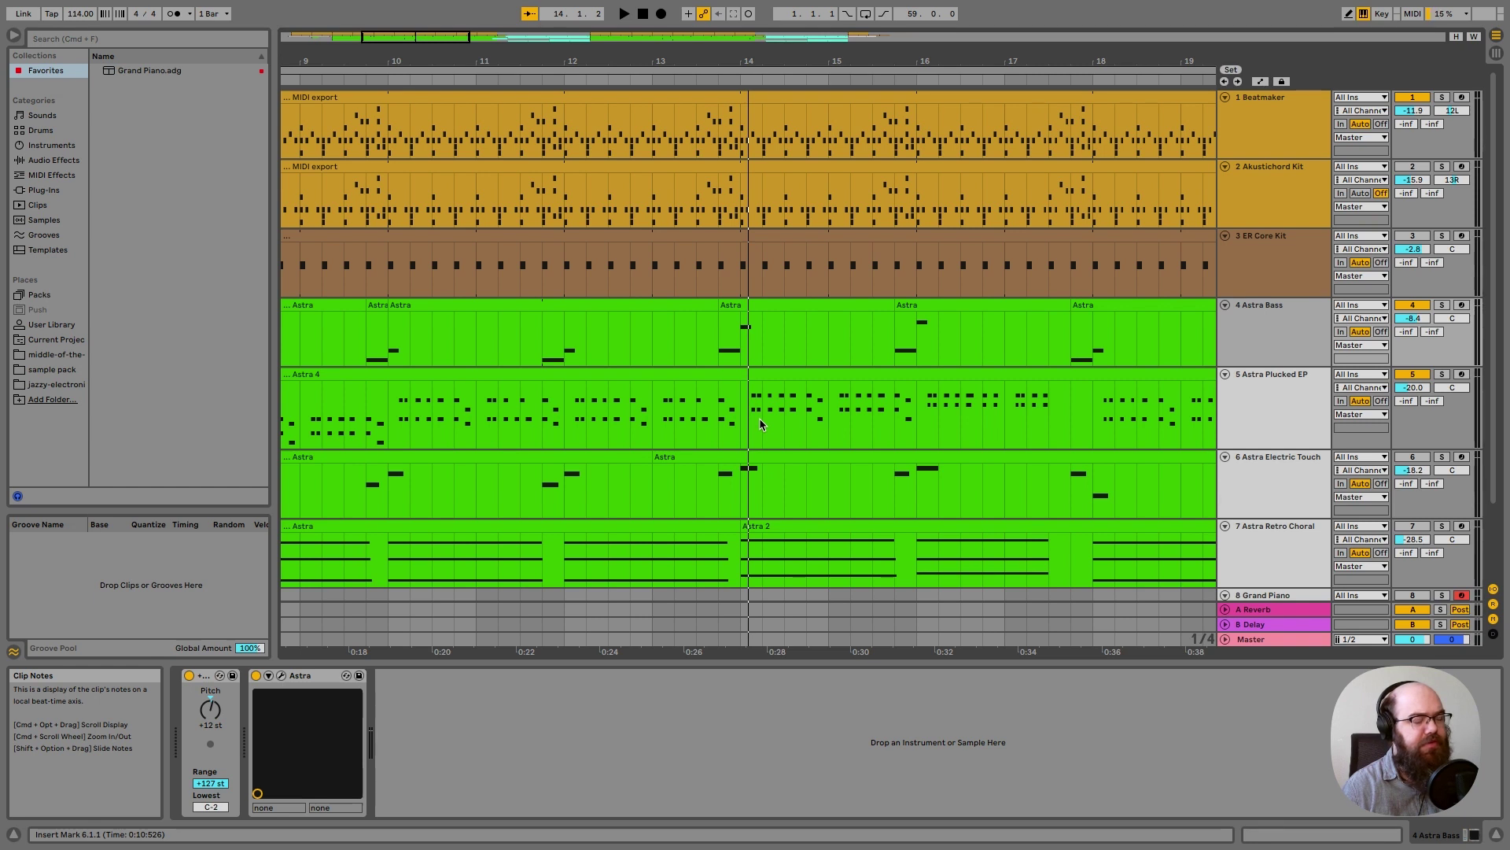
{"action": "key", "text": "space"}
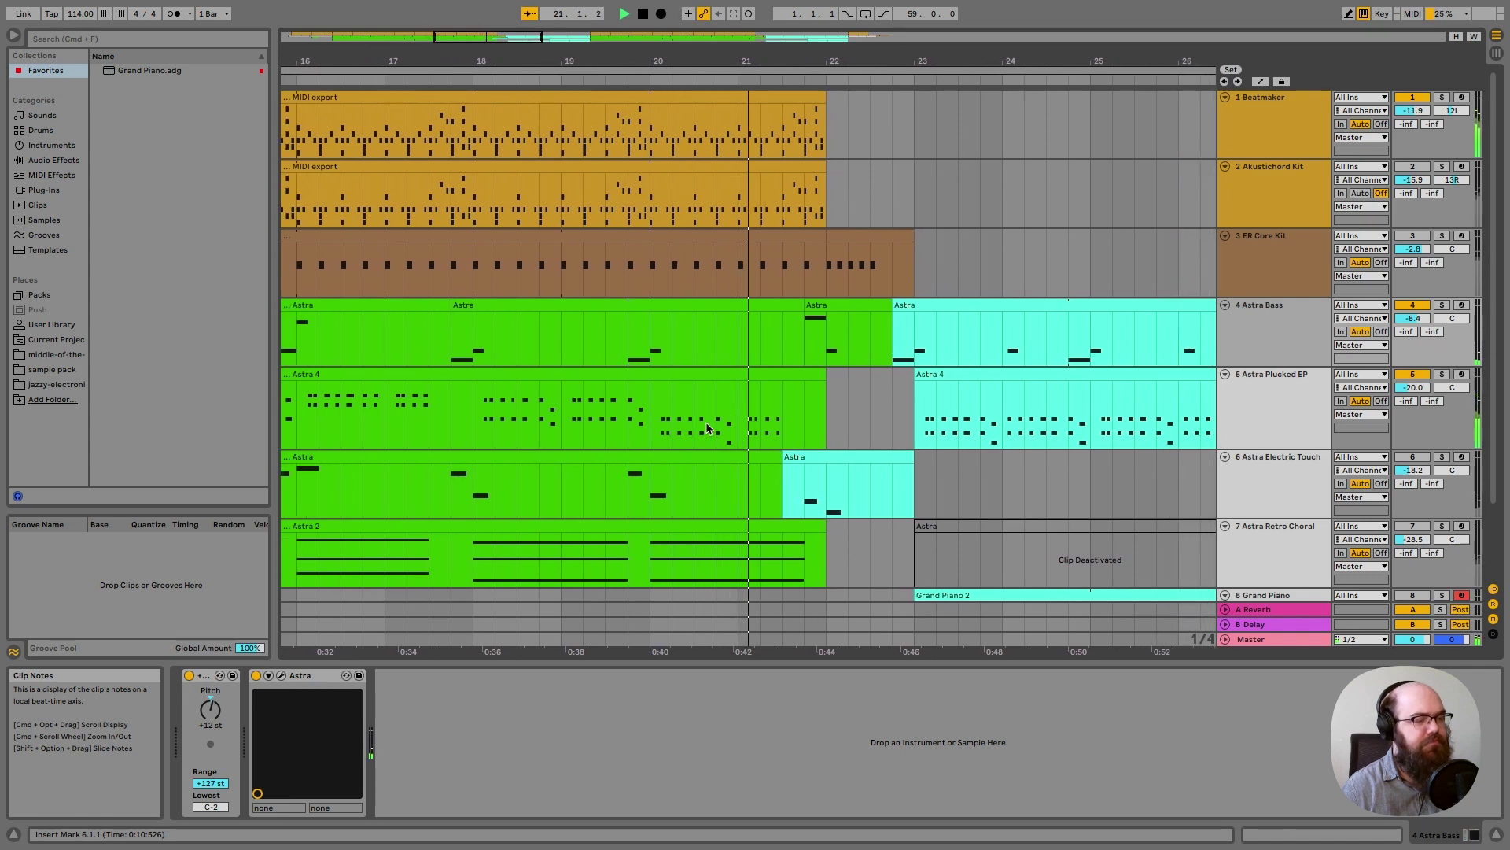
{"action": "key", "text": "space"}
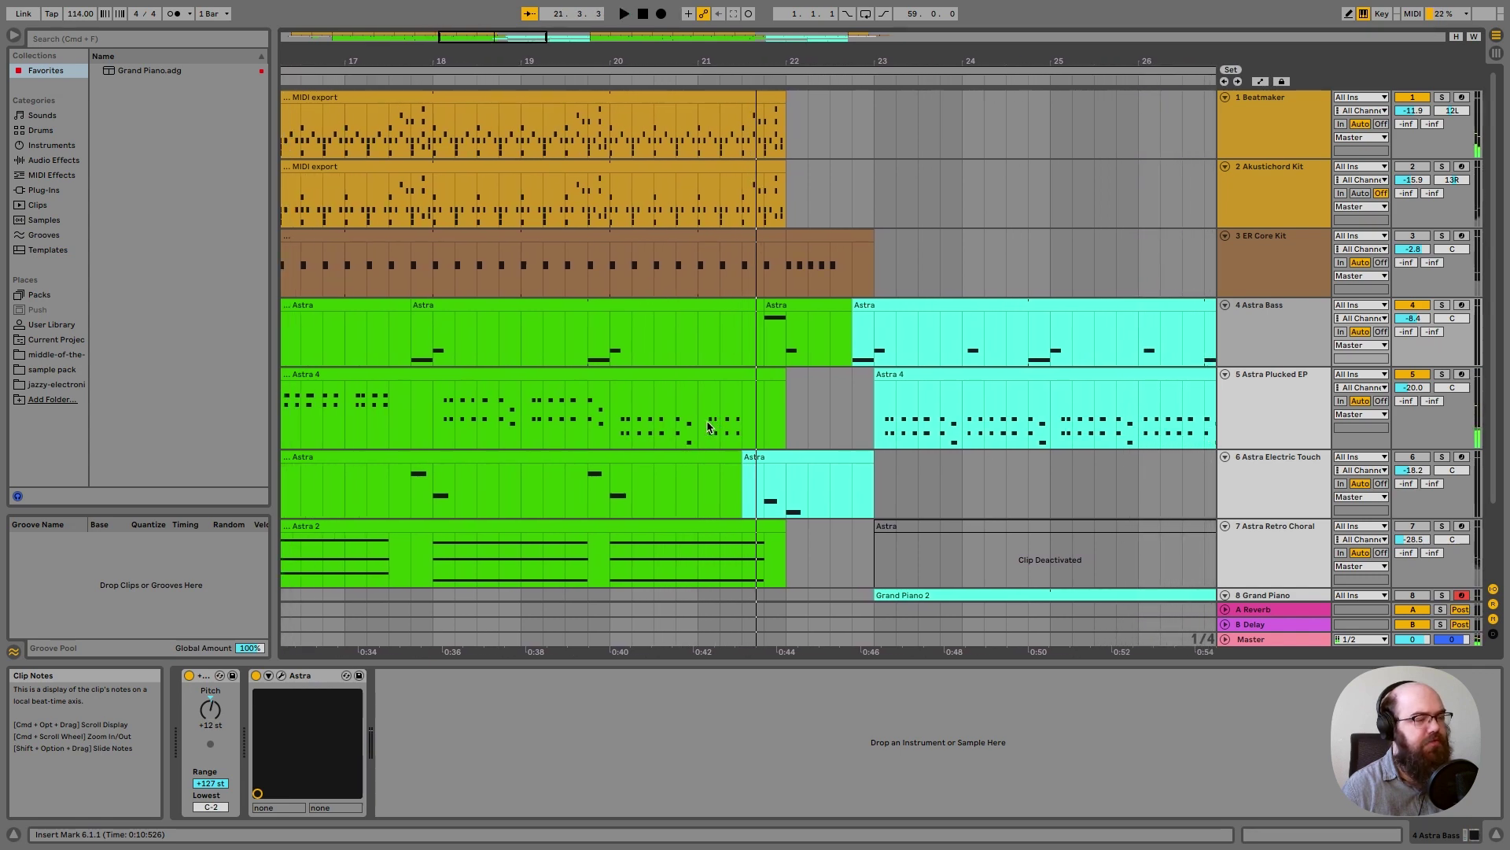
{"action": "scroll", "coordinate": [712, 436], "scroll_direction": "left", "scroll_amount": 10}
{"action": "scroll", "coordinate": [714, 440], "scroll_direction": "left", "scroll_amount": 10}
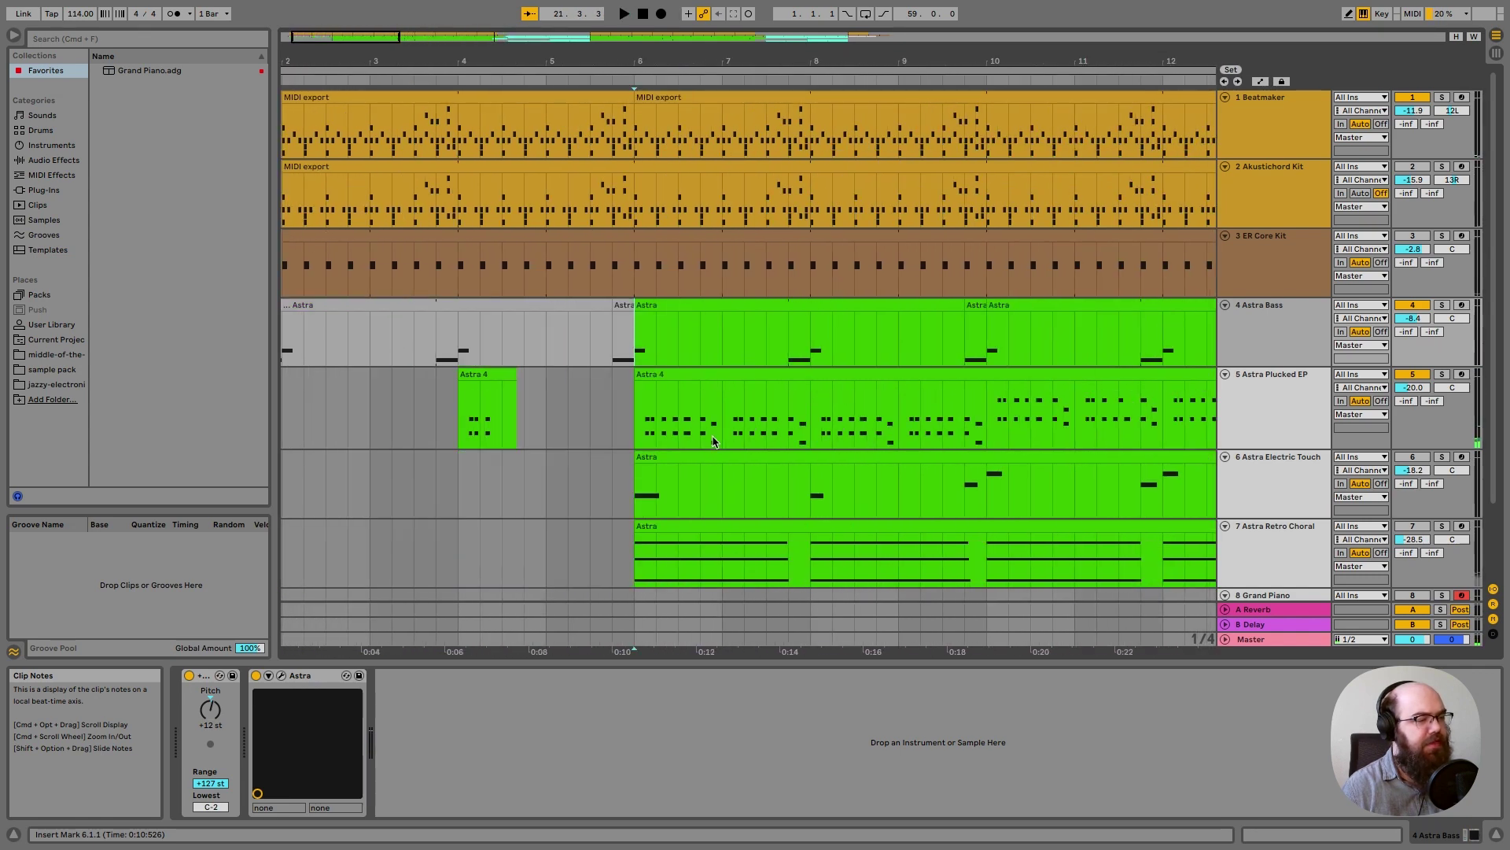
- Play the arrangement from bar 6 with Astra Electric Touch unmuted
{"action": "left_click", "coordinate": [638, 438]}
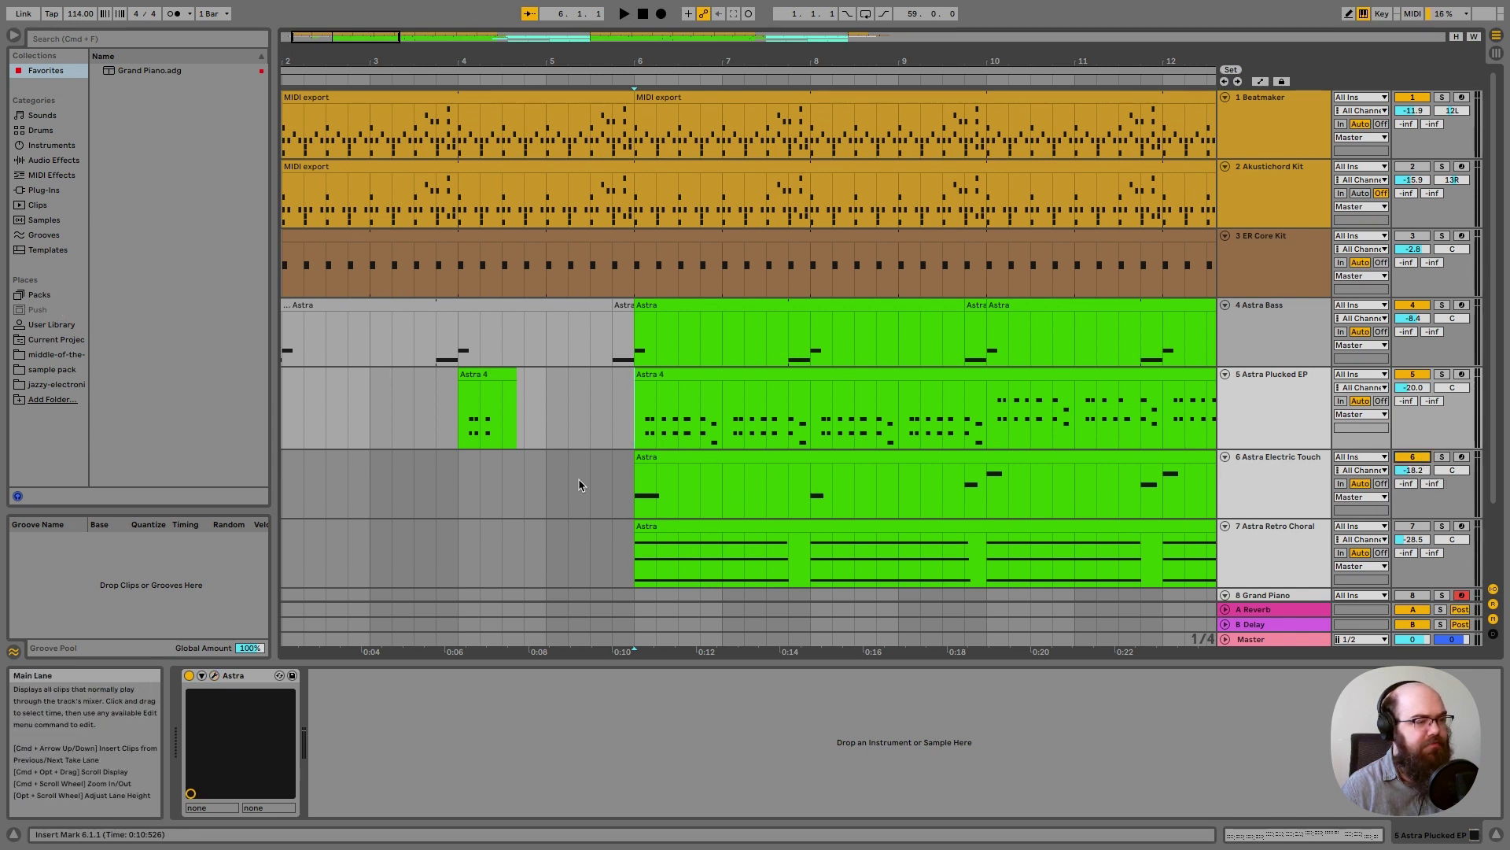
{"action": "left_click", "coordinate": [631, 478]}
{"action": "key", "text": "space"}
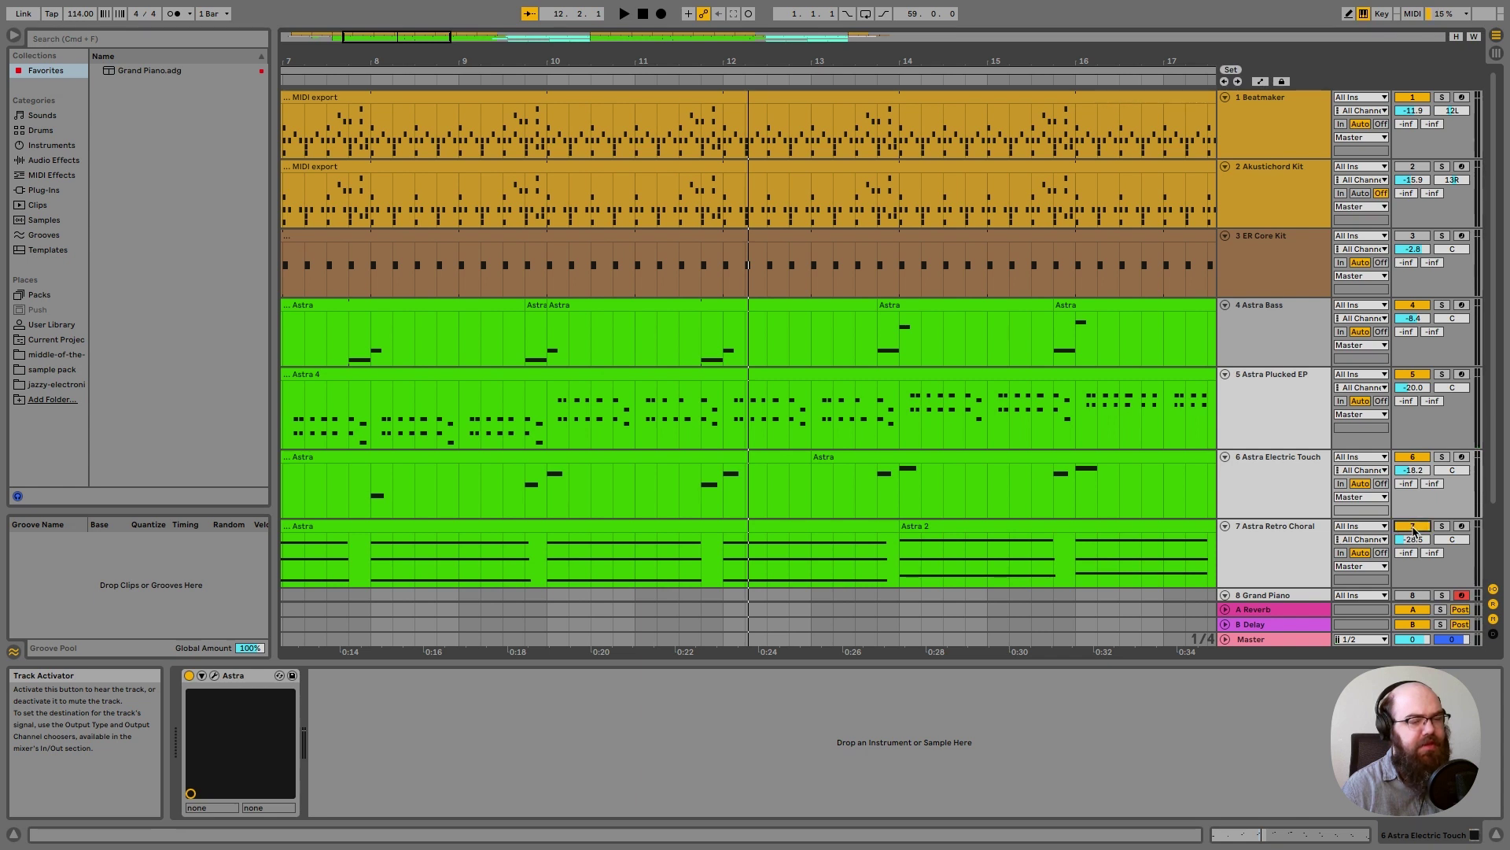
- Let playback run to about bar 22, then switch Akustichord Kit and ER Core Kit back on
{"action": "key", "text": "space"}
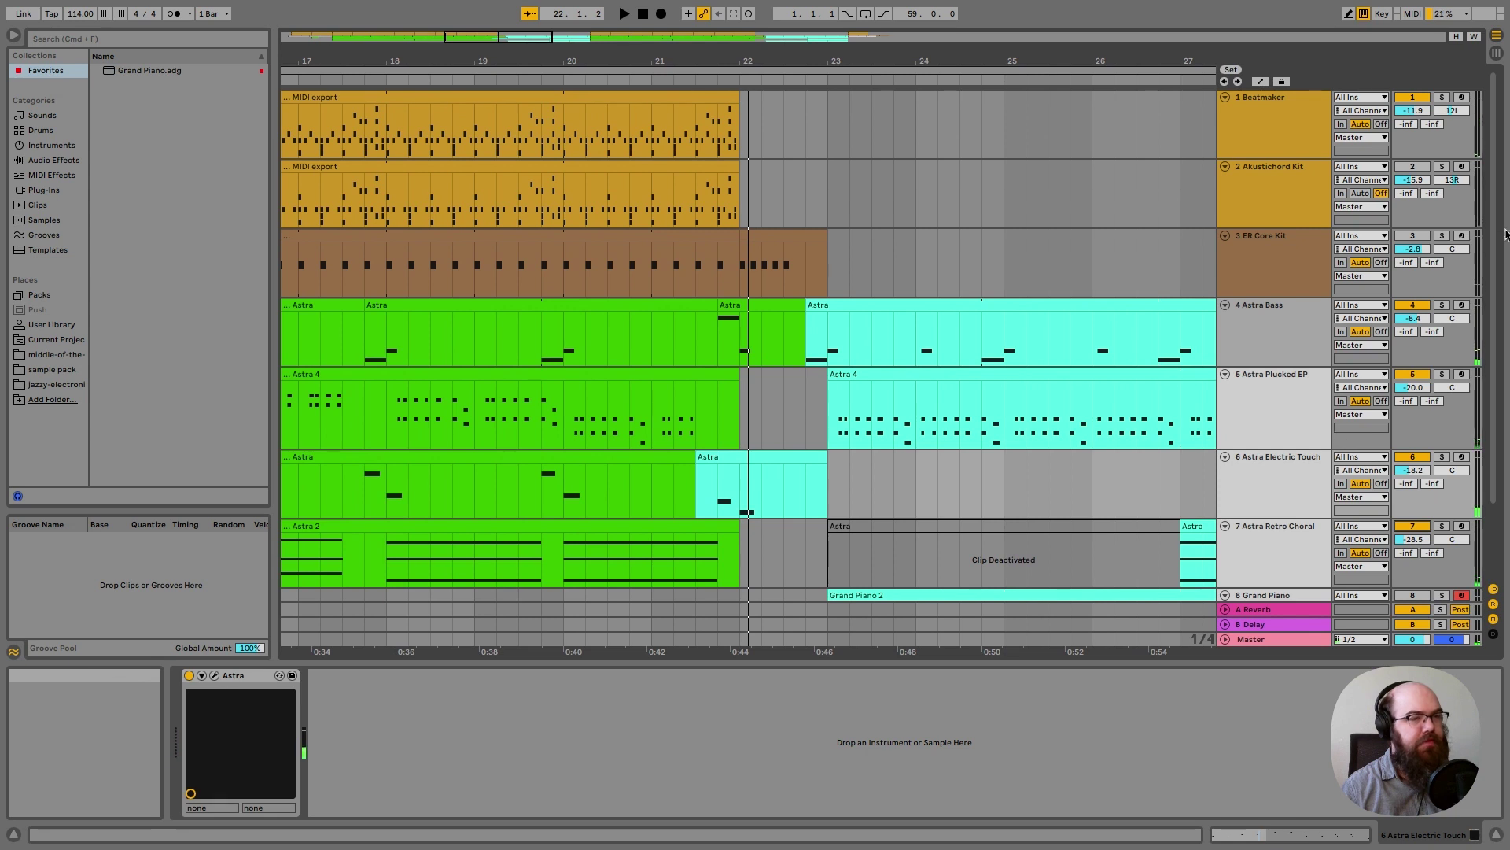
{"action": "left_click", "coordinate": [1413, 166]}
{"action": "left_click", "coordinate": [1412, 236]}
- Show the Akustichord Kit's Drum Rack, with its Kick Beats sample, in the Detail View
{"action": "scroll", "coordinate": [951, 344], "scroll_direction": "left", "scroll_amount": 15}
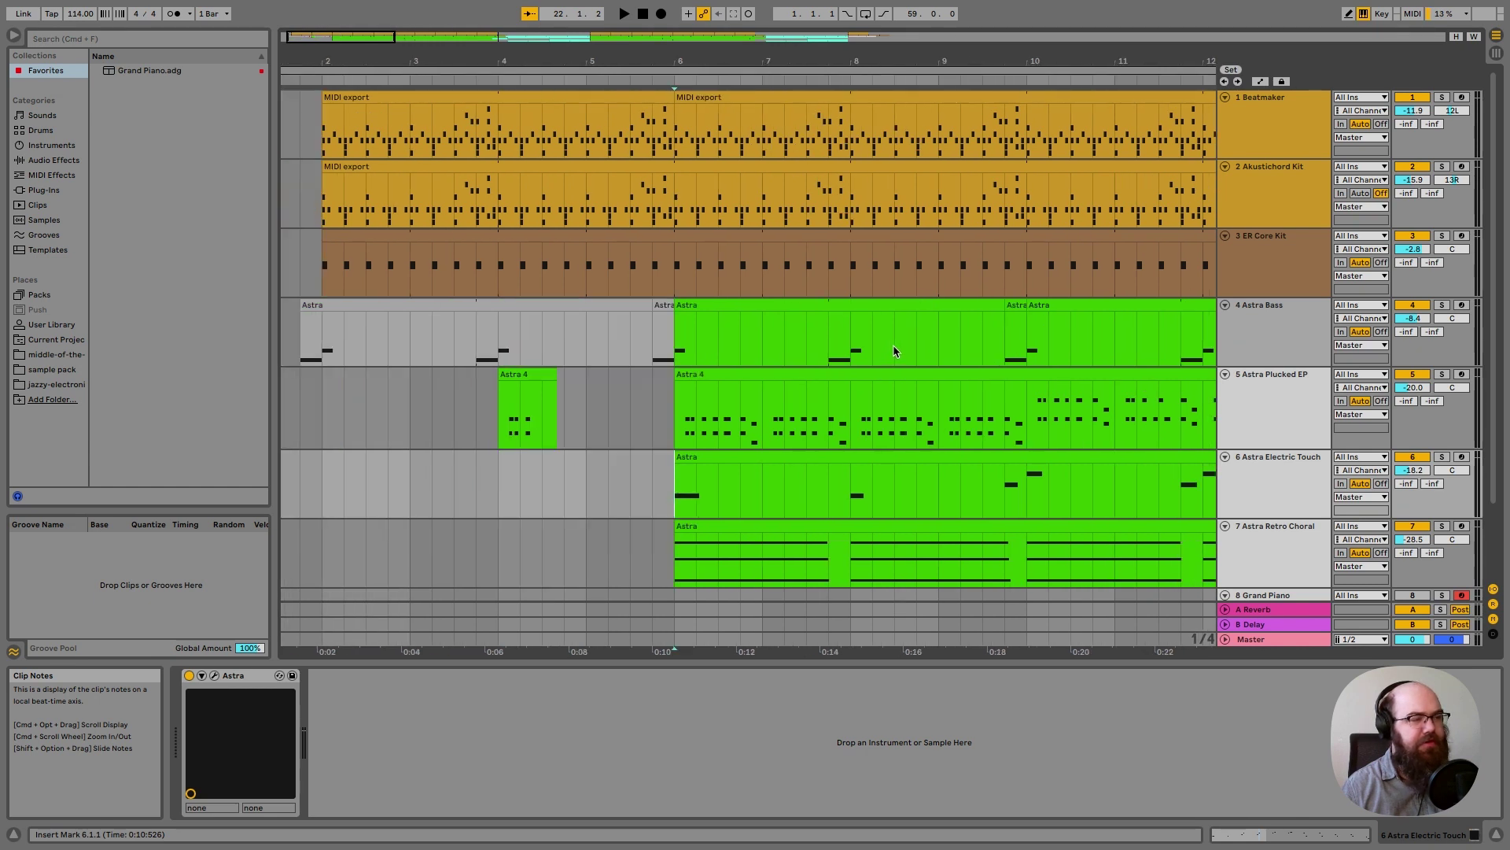
{"action": "scroll", "coordinate": [888, 343], "scroll_direction": "left", "scroll_amount": 1}
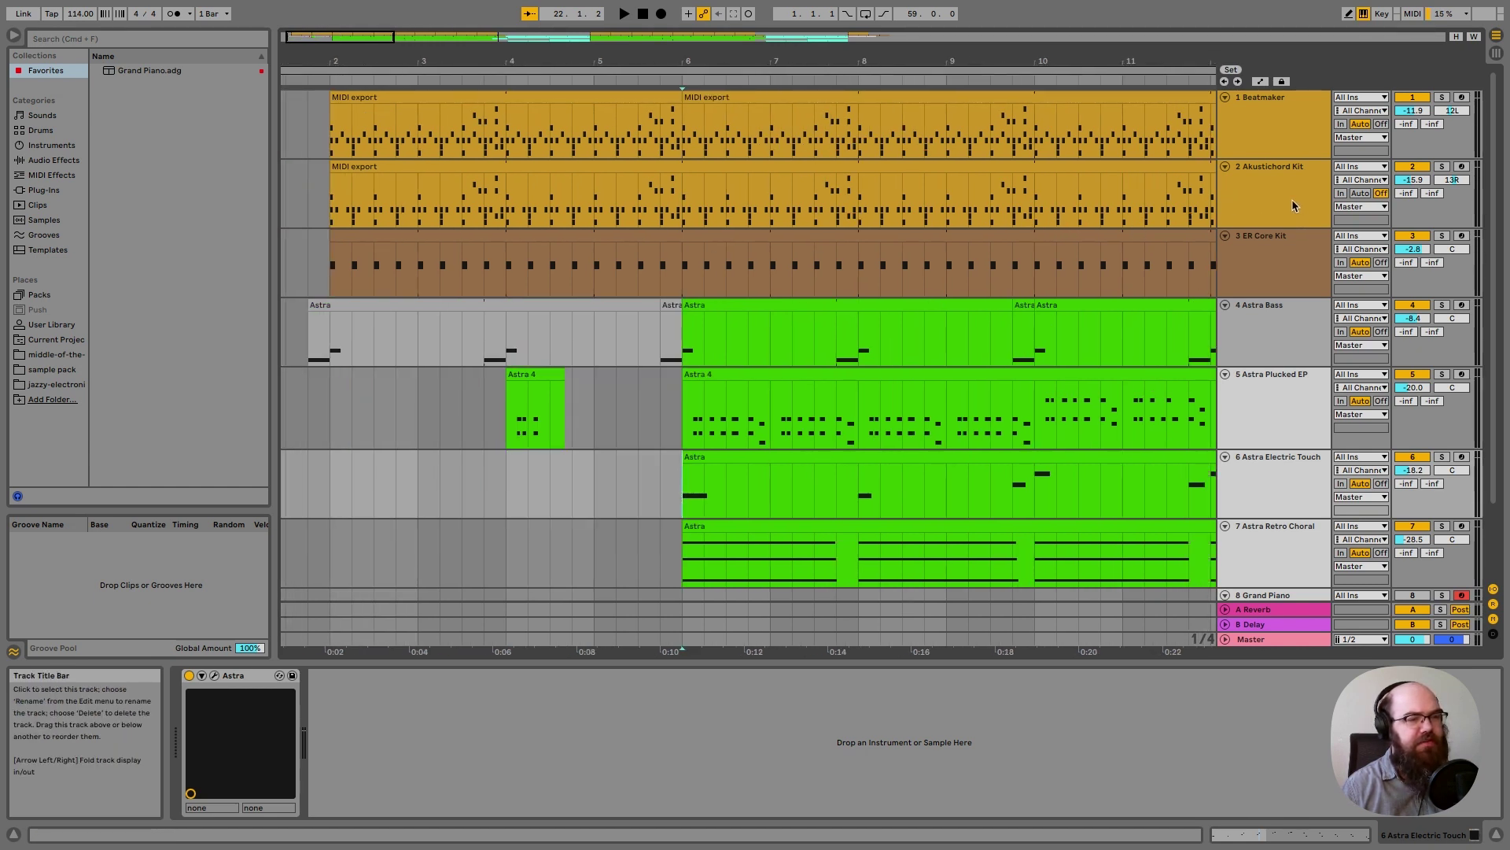
{"action": "left_click", "coordinate": [685, 206]}
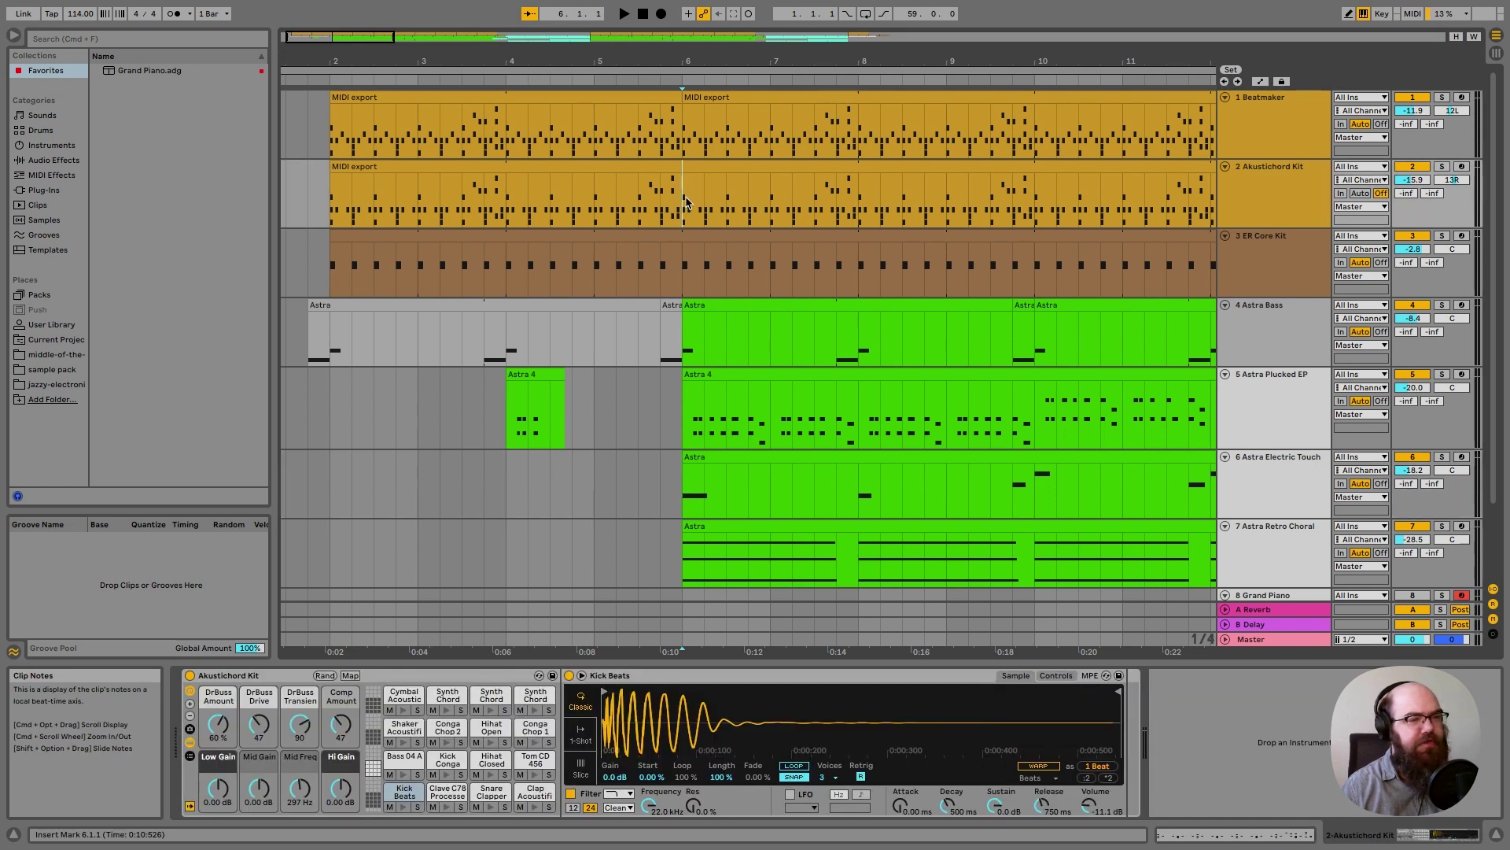
- Play the verse from bar 6, restarting once, with Akustichord Kit and ER Core Kit active
{"action": "key", "text": "space"}
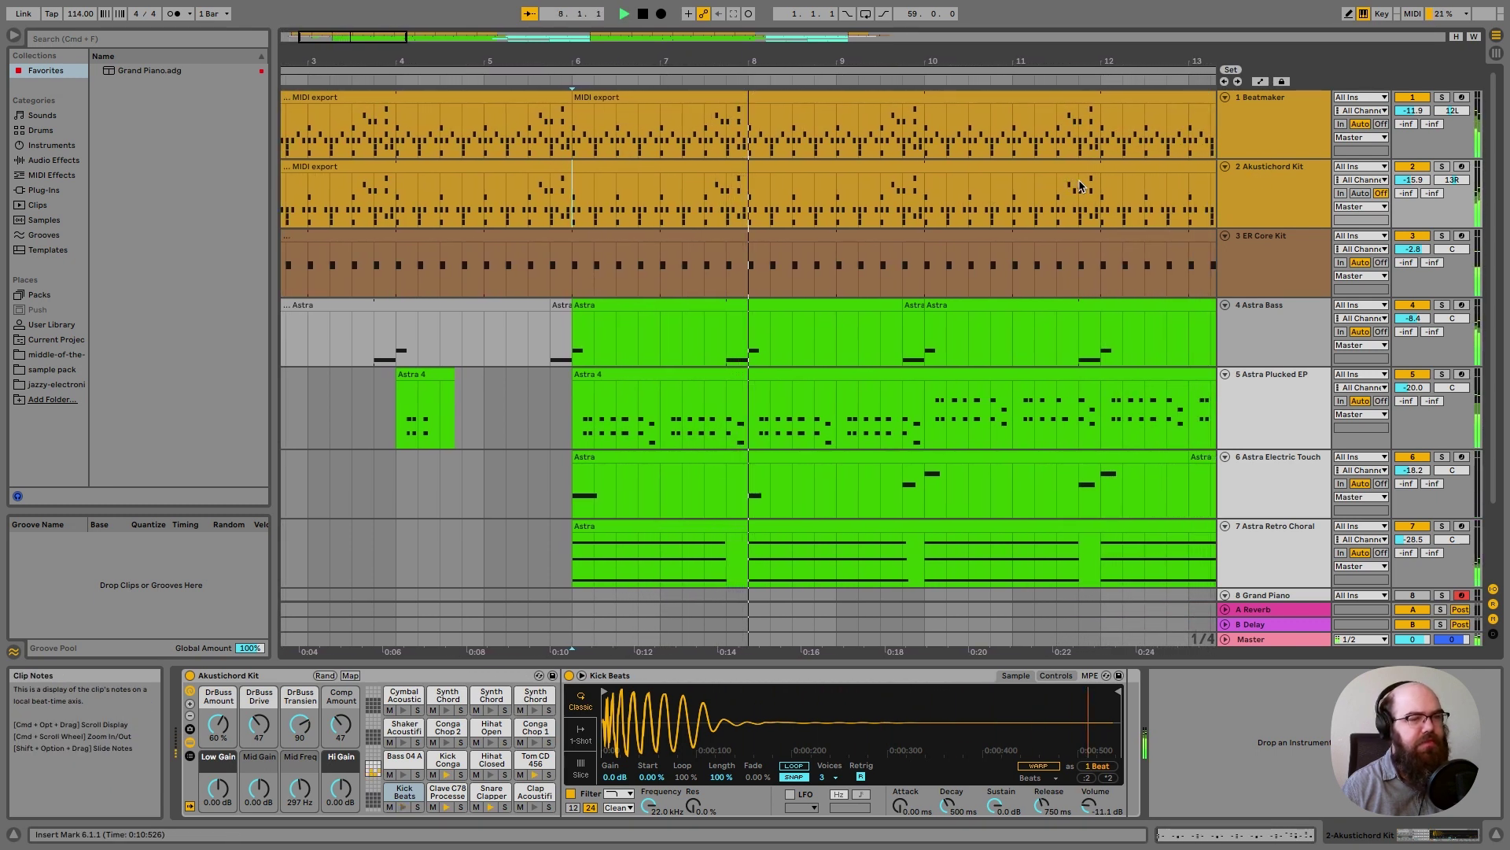
{"action": "key", "text": "space"}
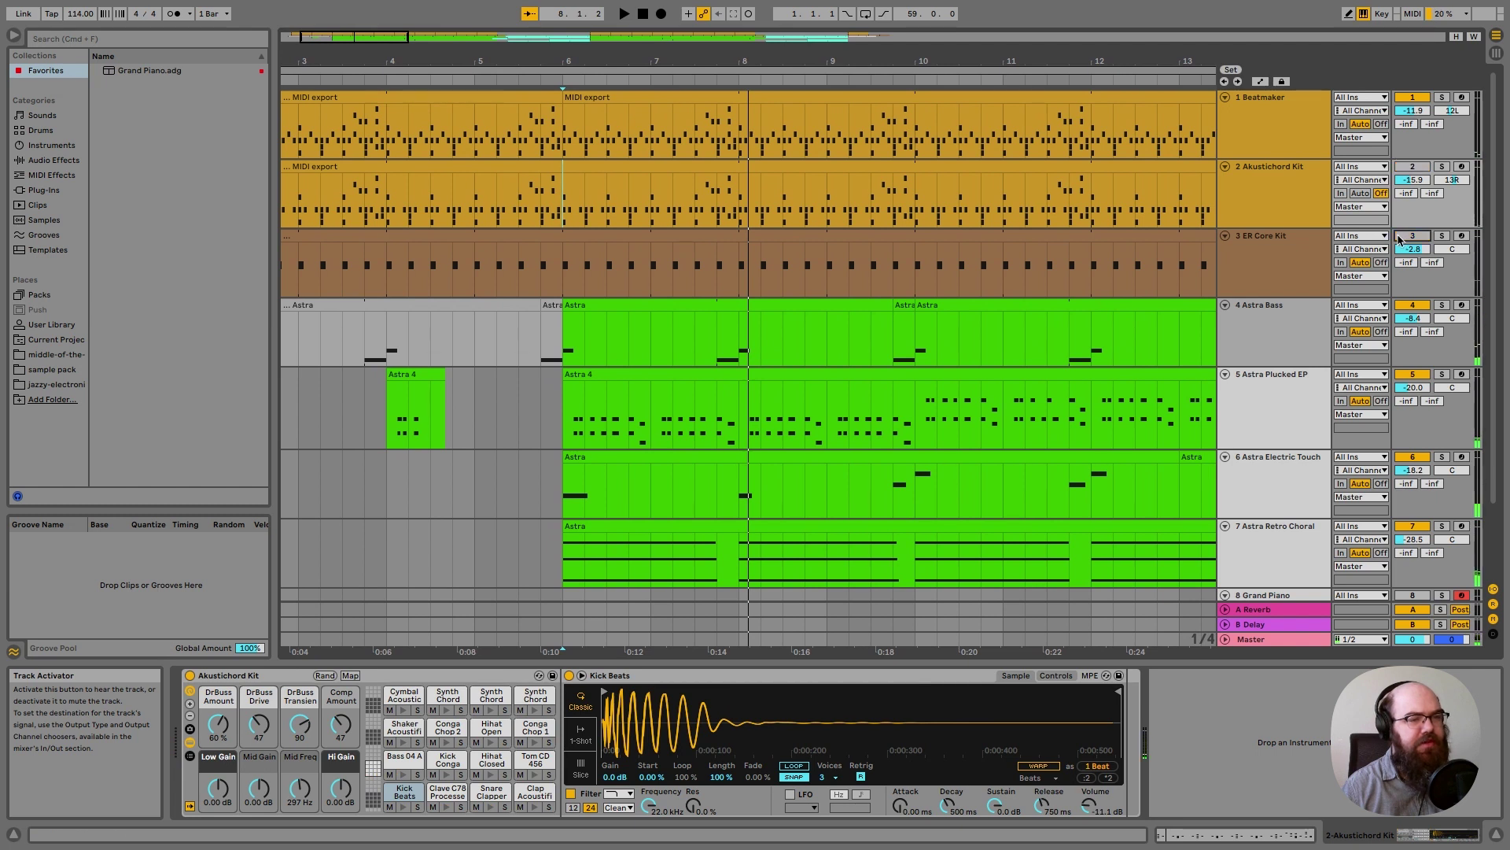
{"action": "key", "text": "space"}
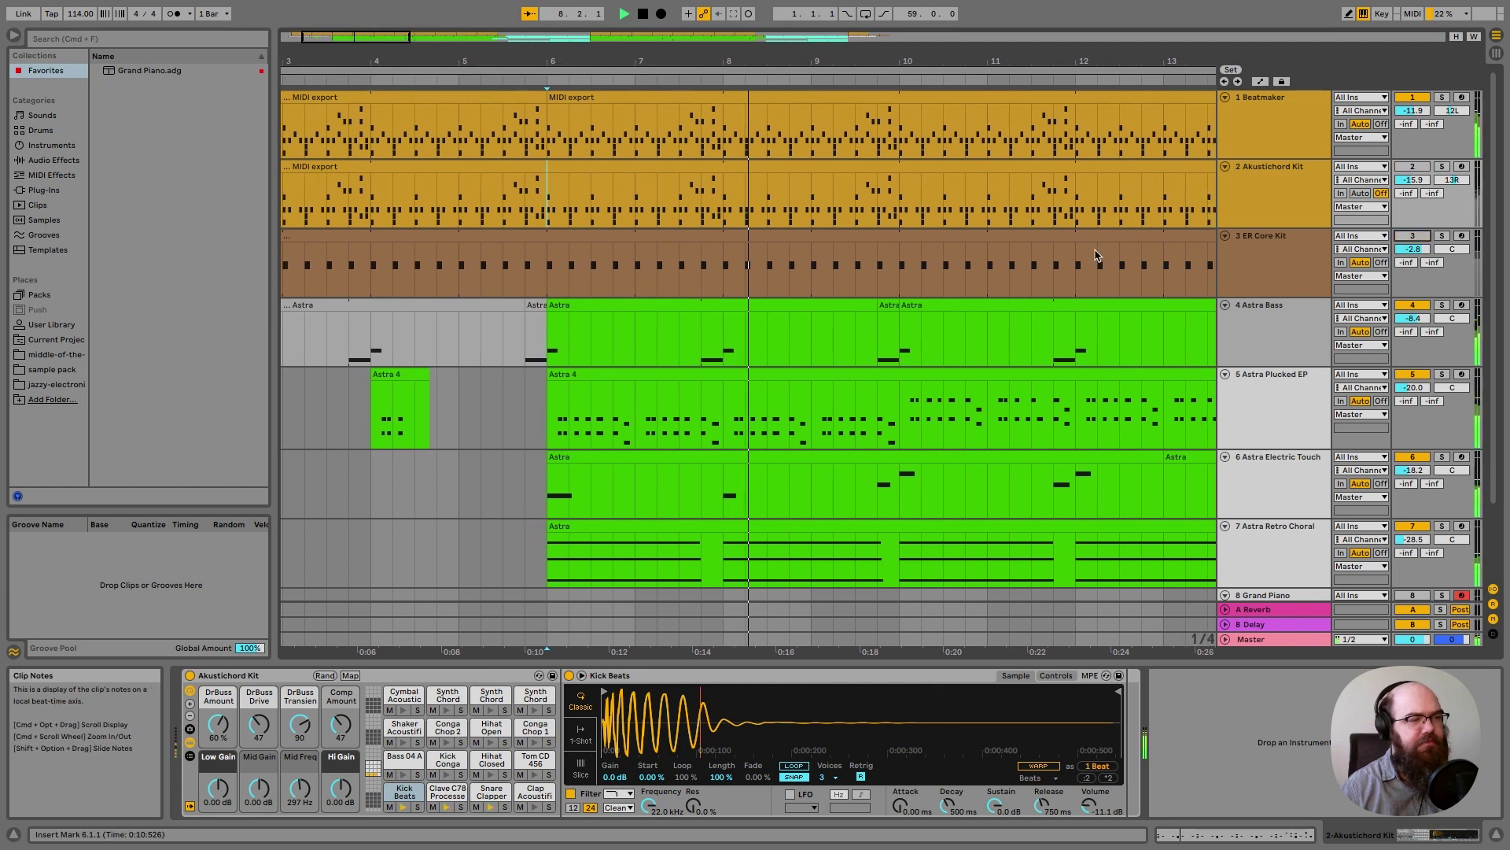
{"action": "left_click", "coordinate": [1407, 172]}
{"action": "left_click", "coordinate": [1405, 236]}
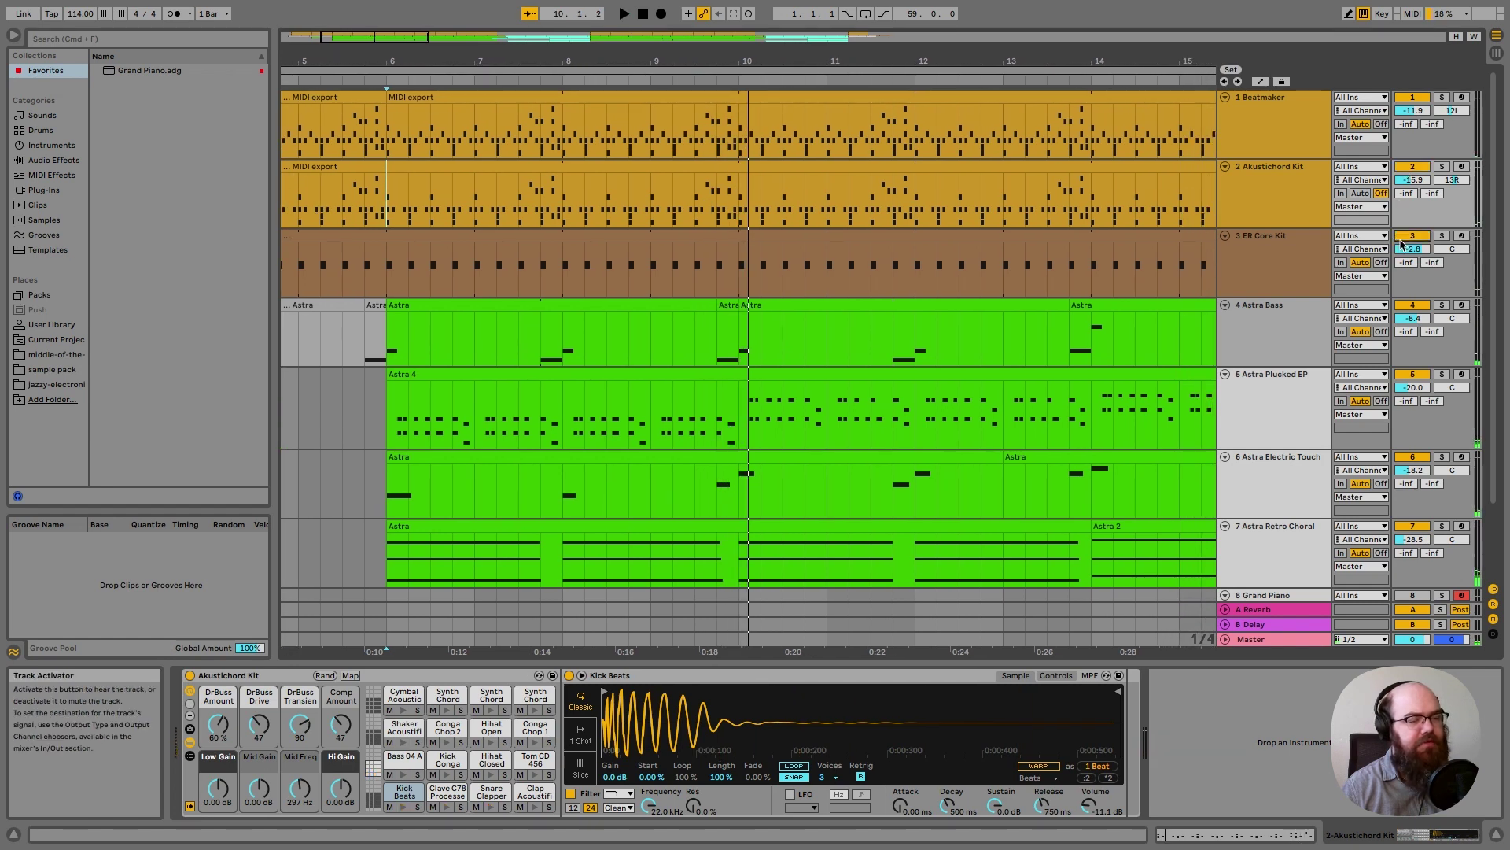
- Select the ER Core Kit clip, fit the whole song in view, and set the start at bar 26
{"action": "left_click", "coordinate": [873, 237]}
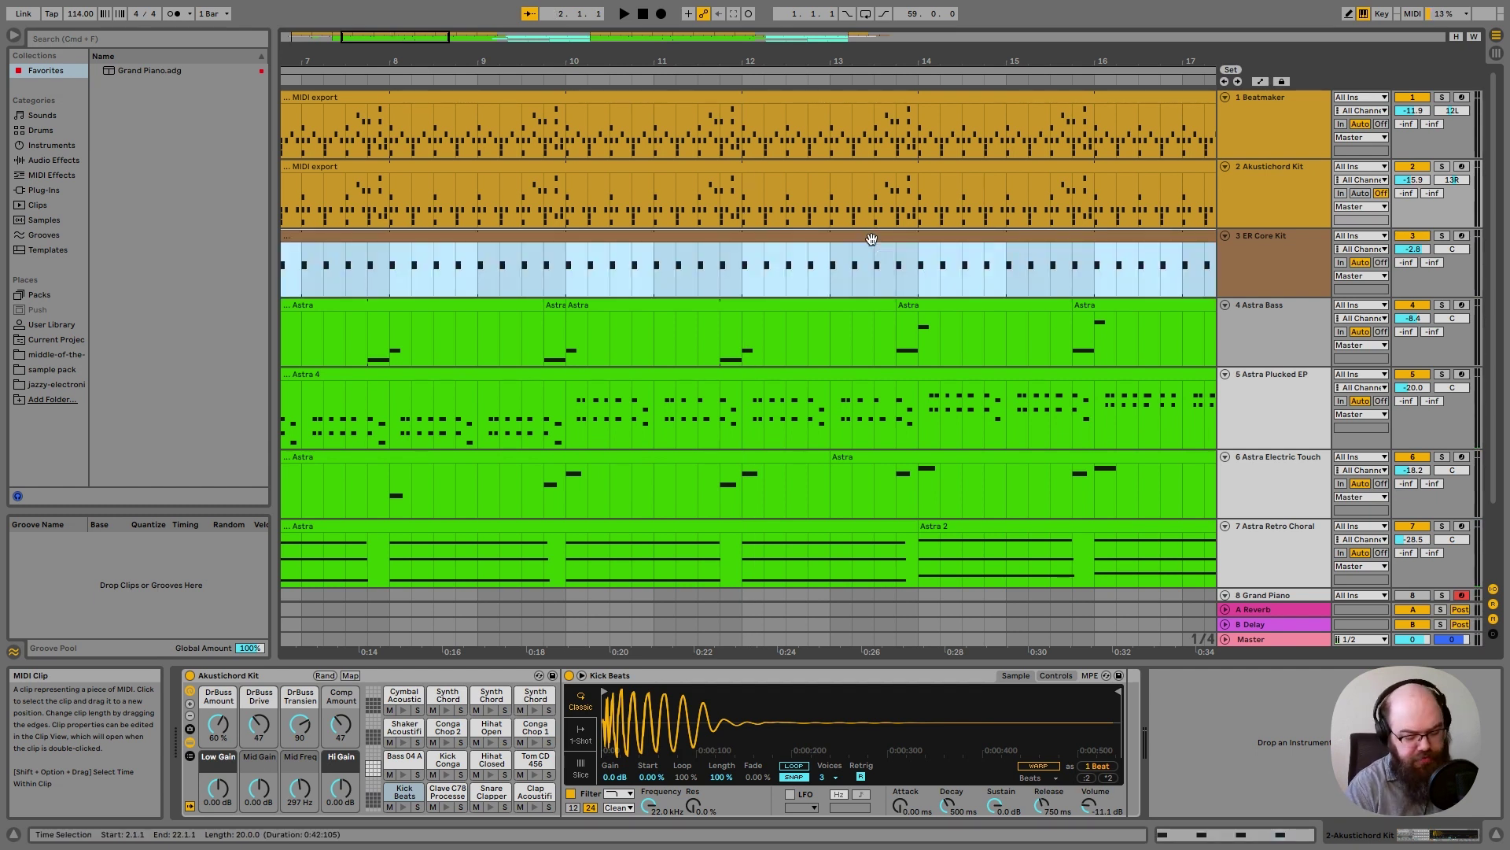
{"action": "key", "text": "w"}
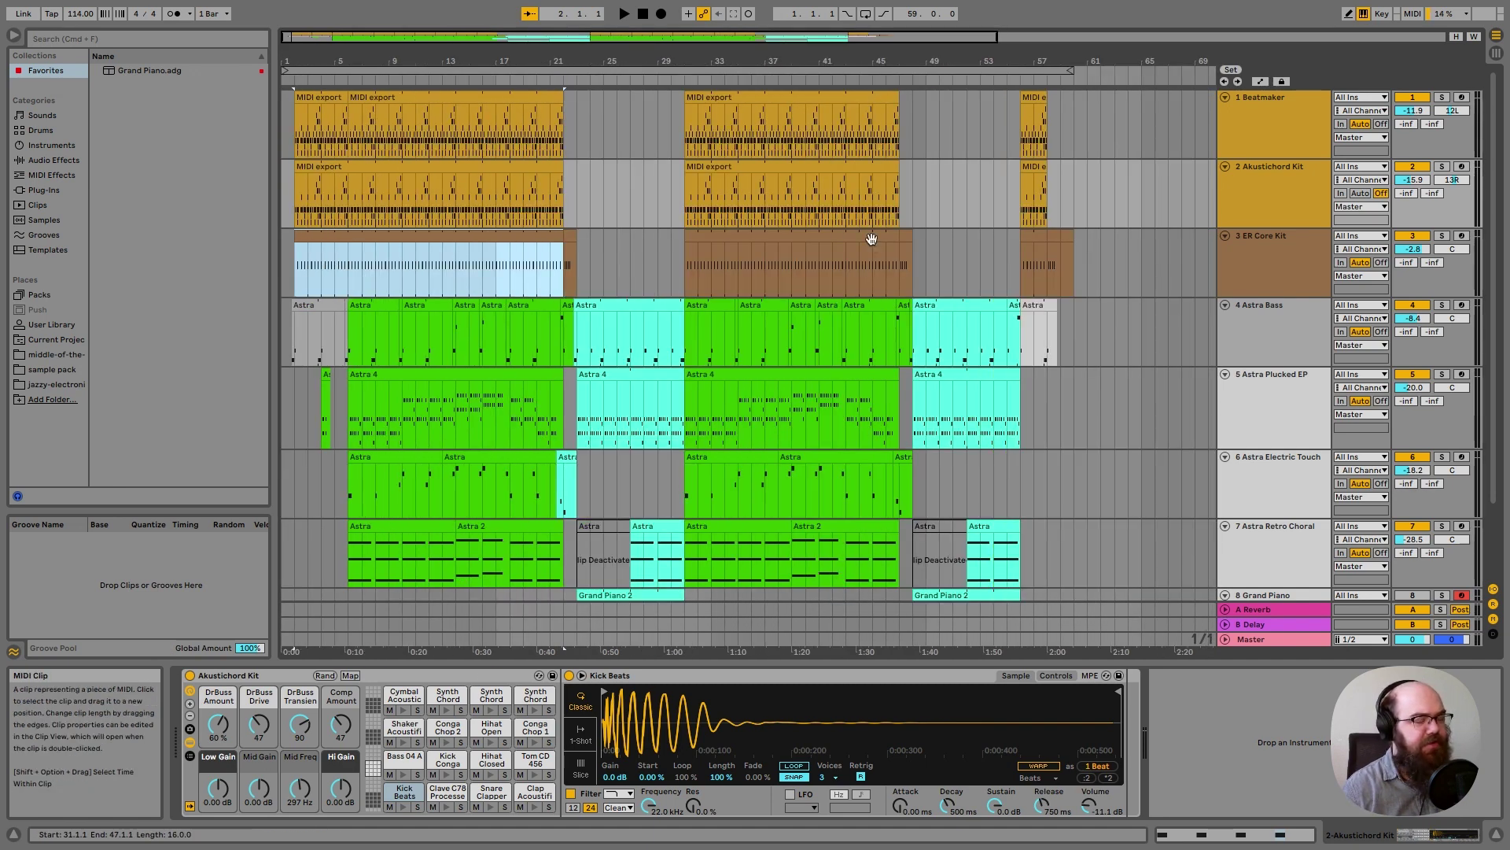
{"action": "left_click", "coordinate": [618, 255]}
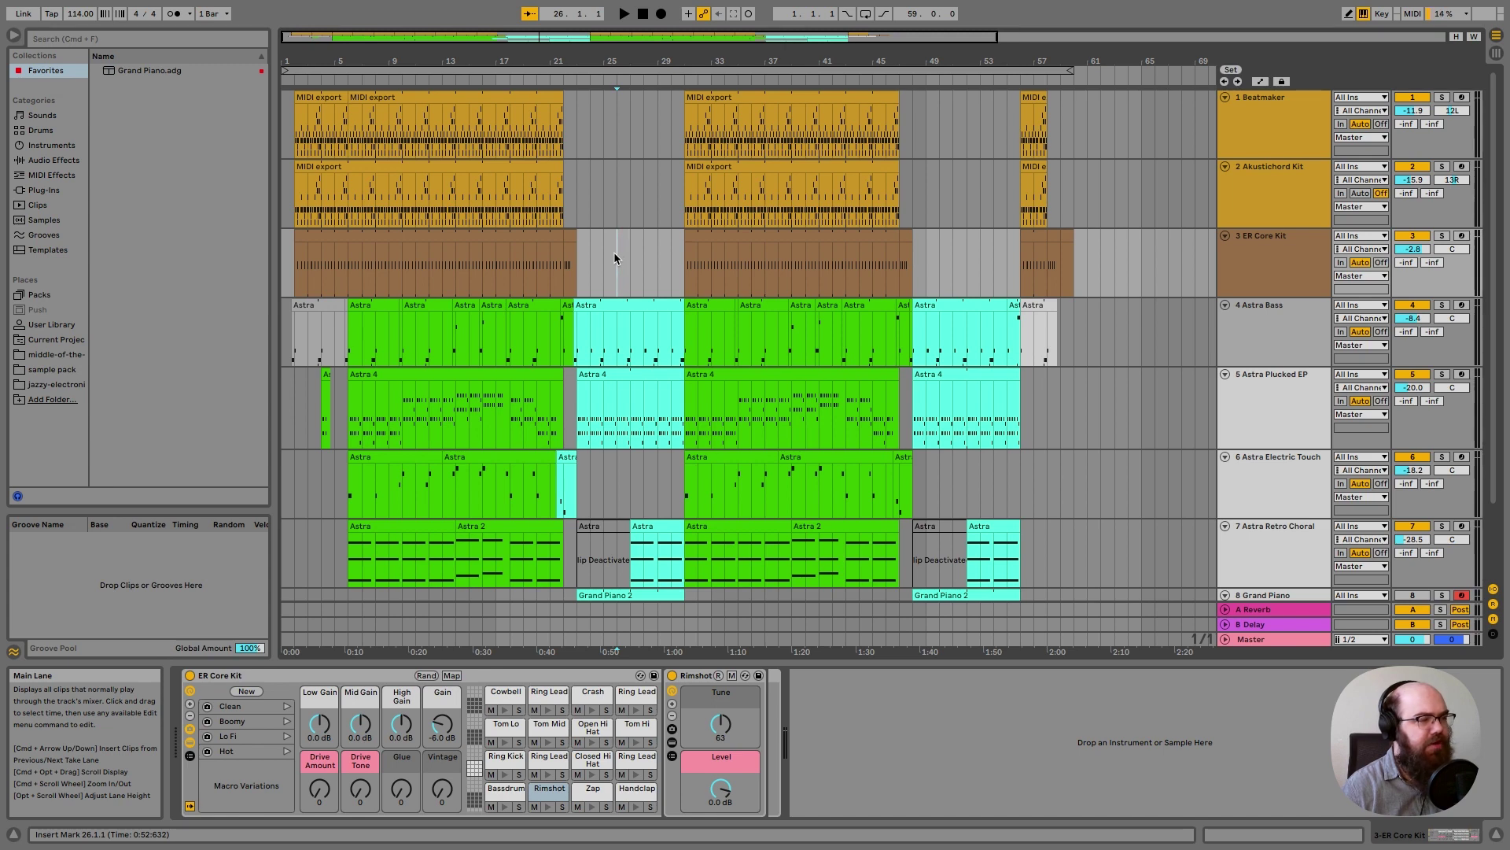
- Select the verse ranges from bar 6 on the Astra Bass (to bar 23) and Astra Plucked EP (to bar 22) tracks
{"action": "left_click", "coordinate": [350, 332]}
{"action": "left_click", "coordinate": [573, 332], "text": "shift"}
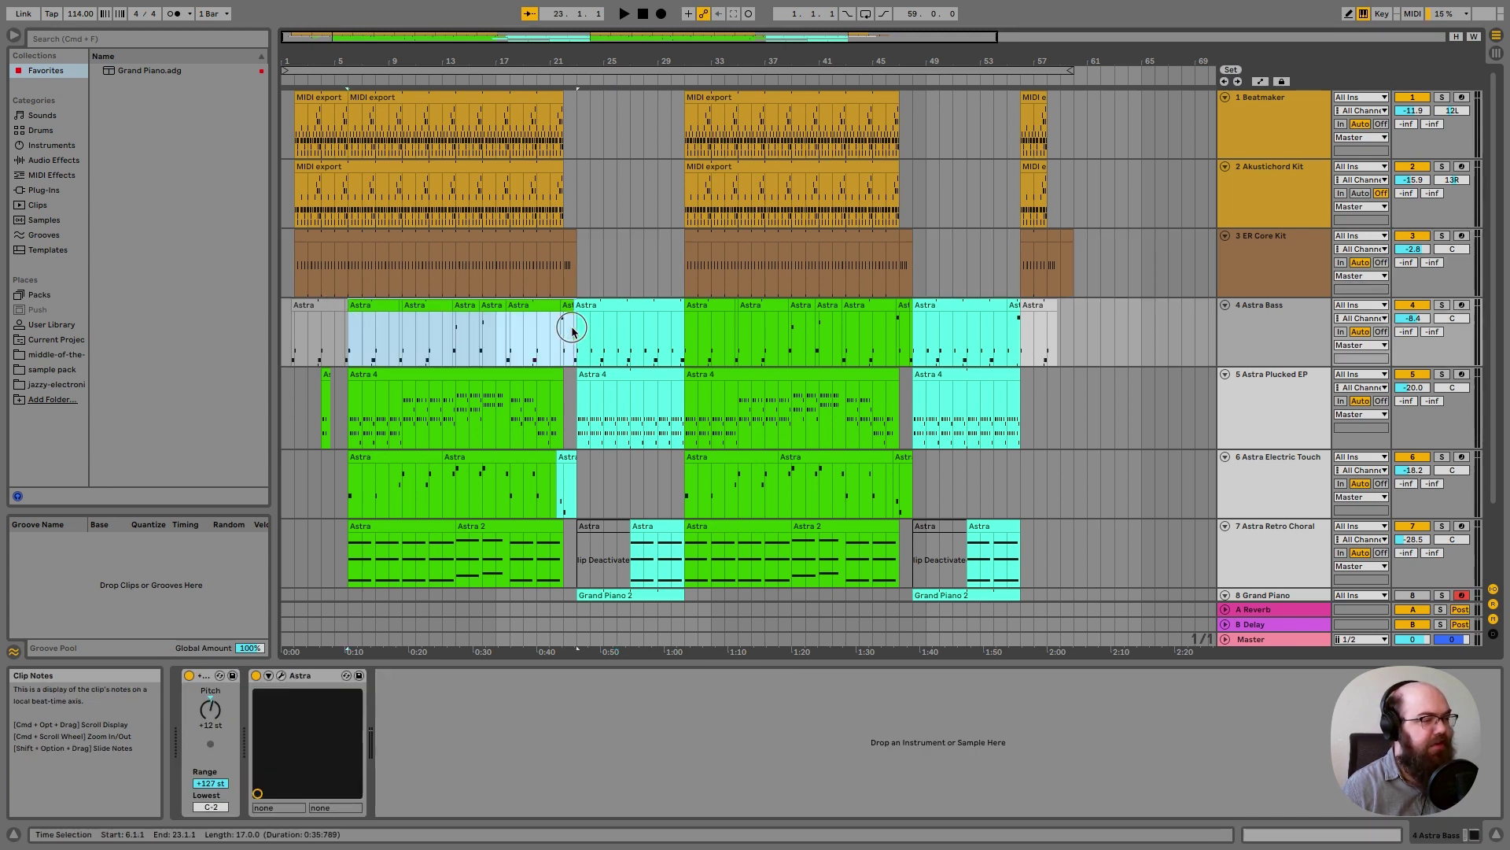
{"action": "left_click", "coordinate": [349, 406]}
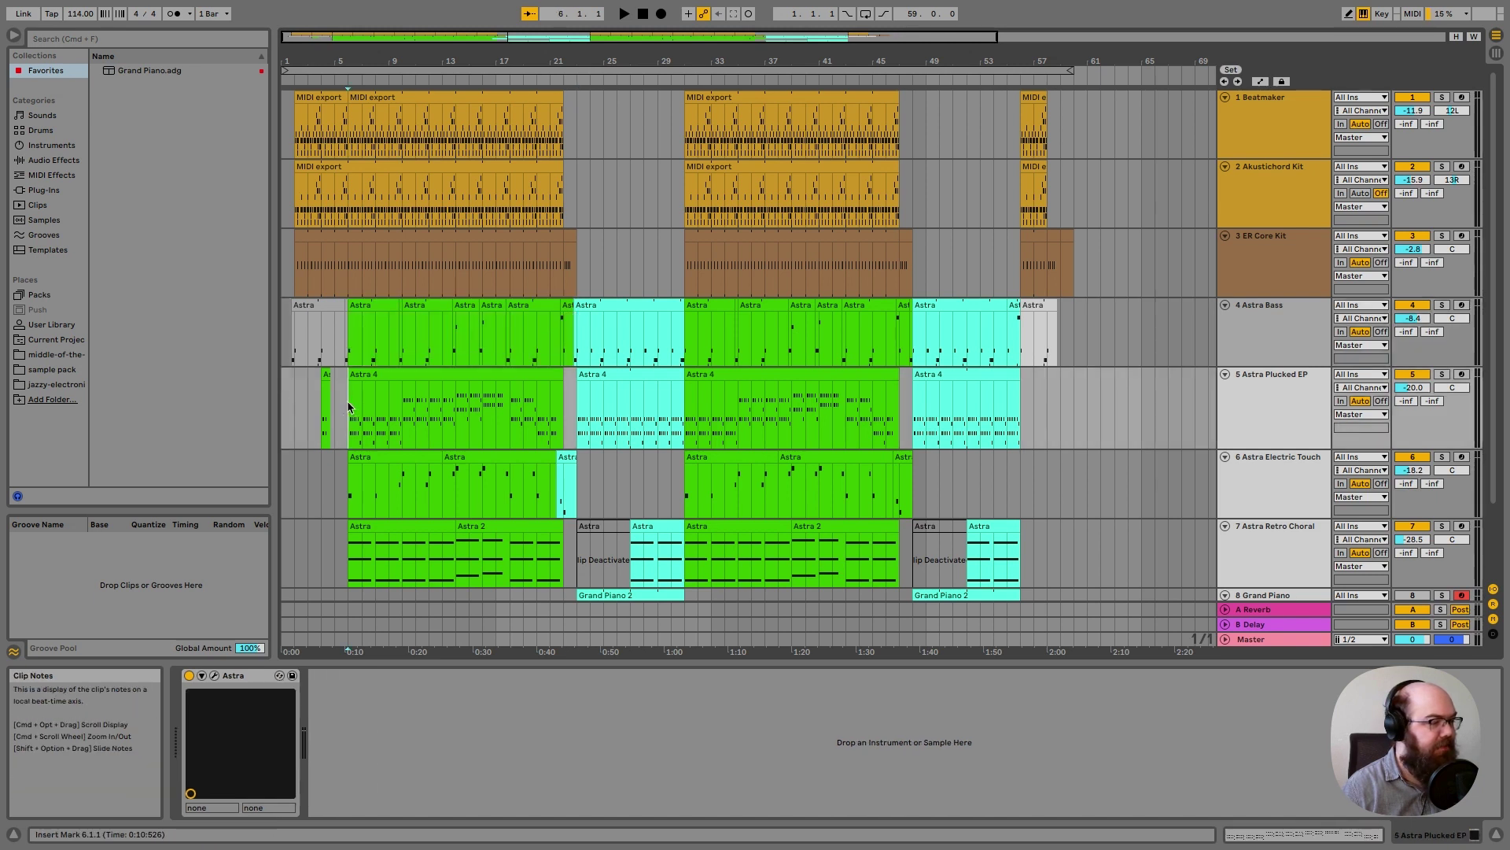
{"action": "left_click", "coordinate": [560, 399], "text": "shift"}
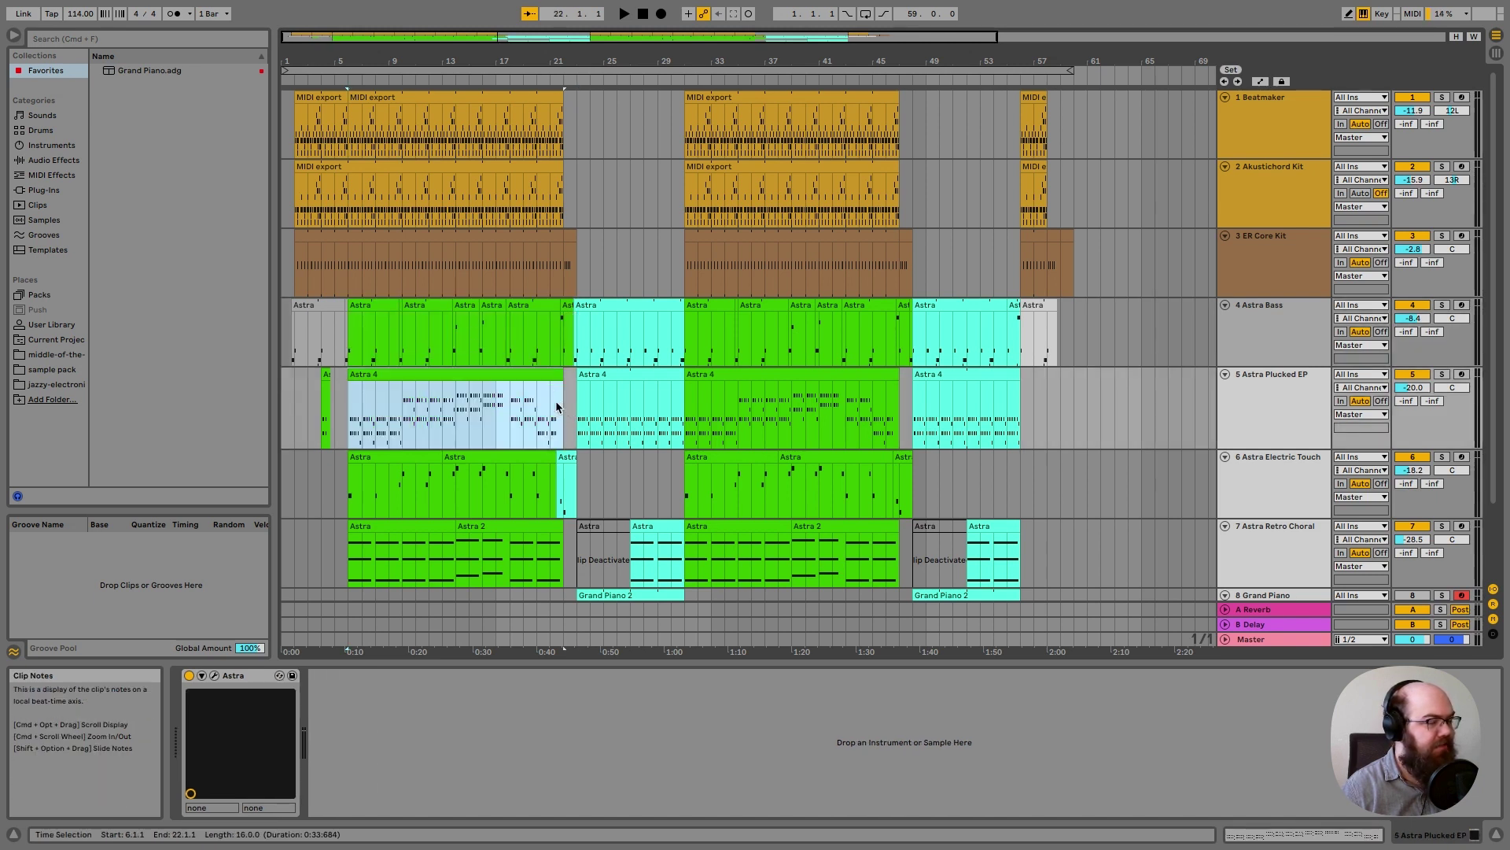
- Select the cyan Astra 4 hook clip on the Astra Plucked EP track, bars 23 to 31
{"action": "left_click", "coordinate": [569, 395]}
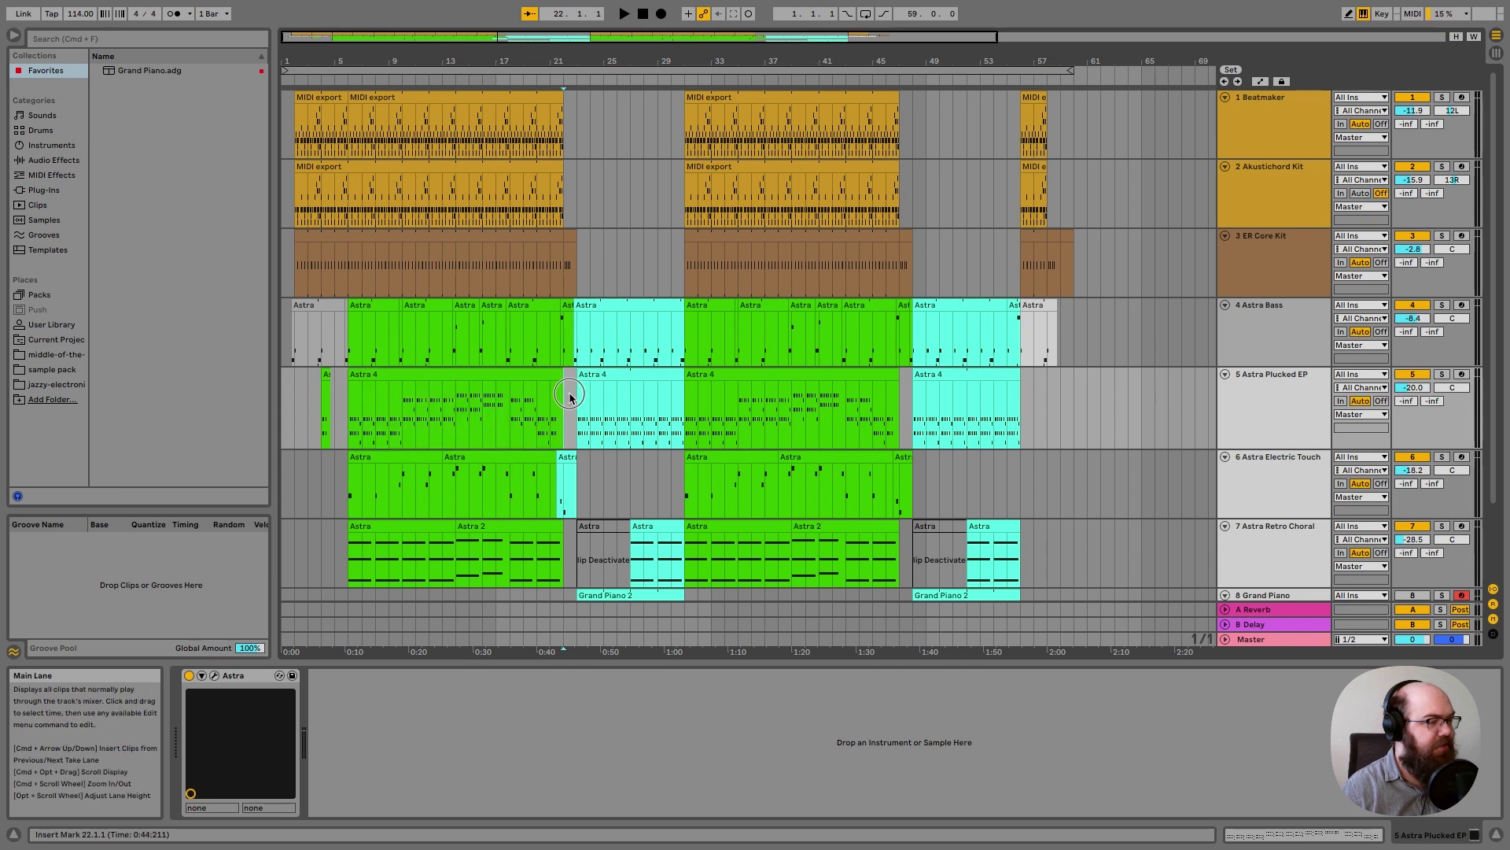
{"action": "left_click", "coordinate": [575, 394]}
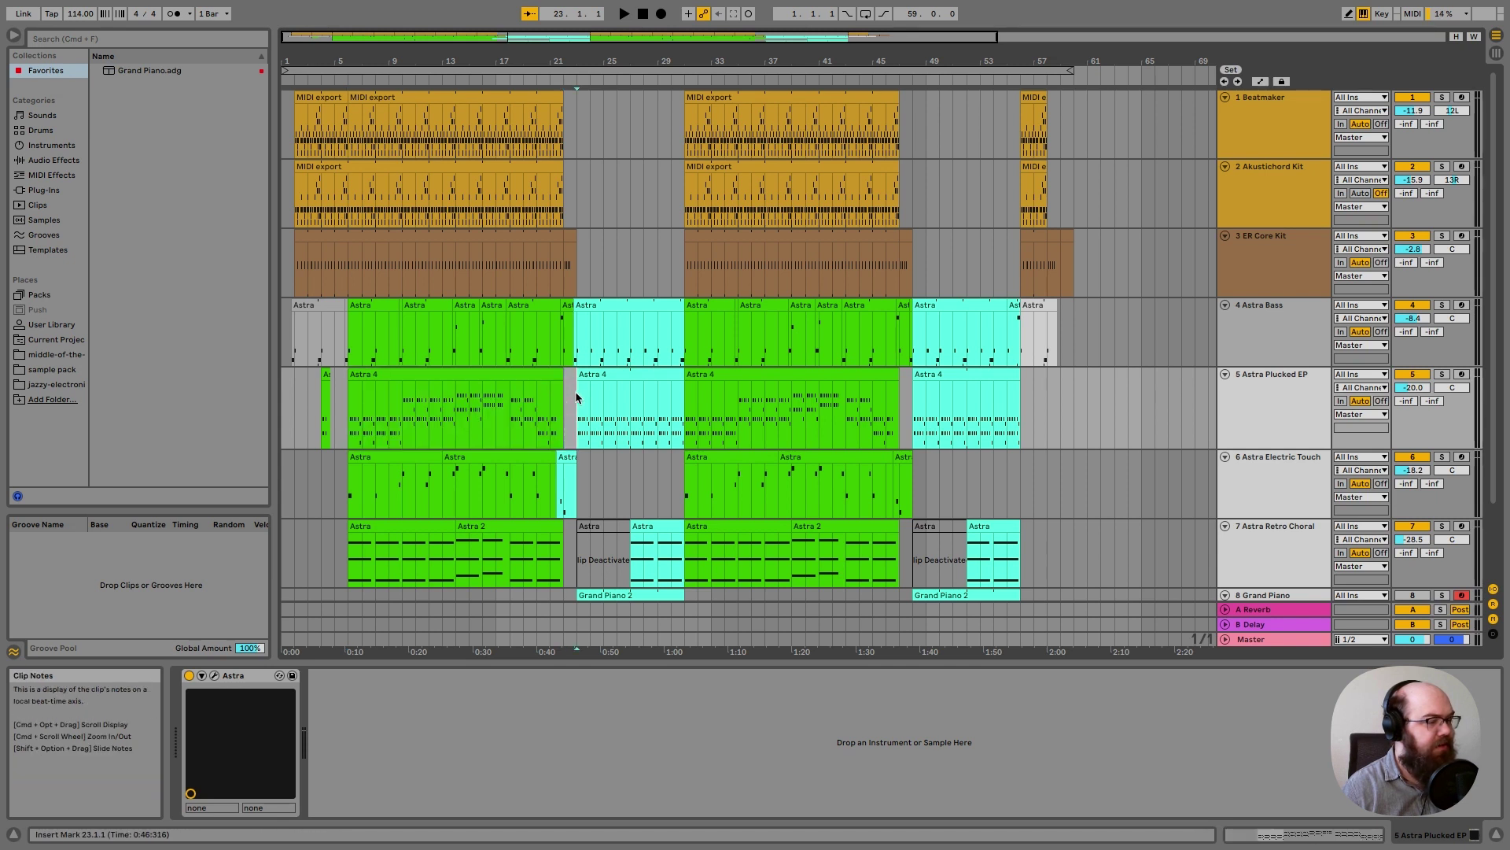
{"action": "left_click", "coordinate": [683, 397], "text": "shift"}
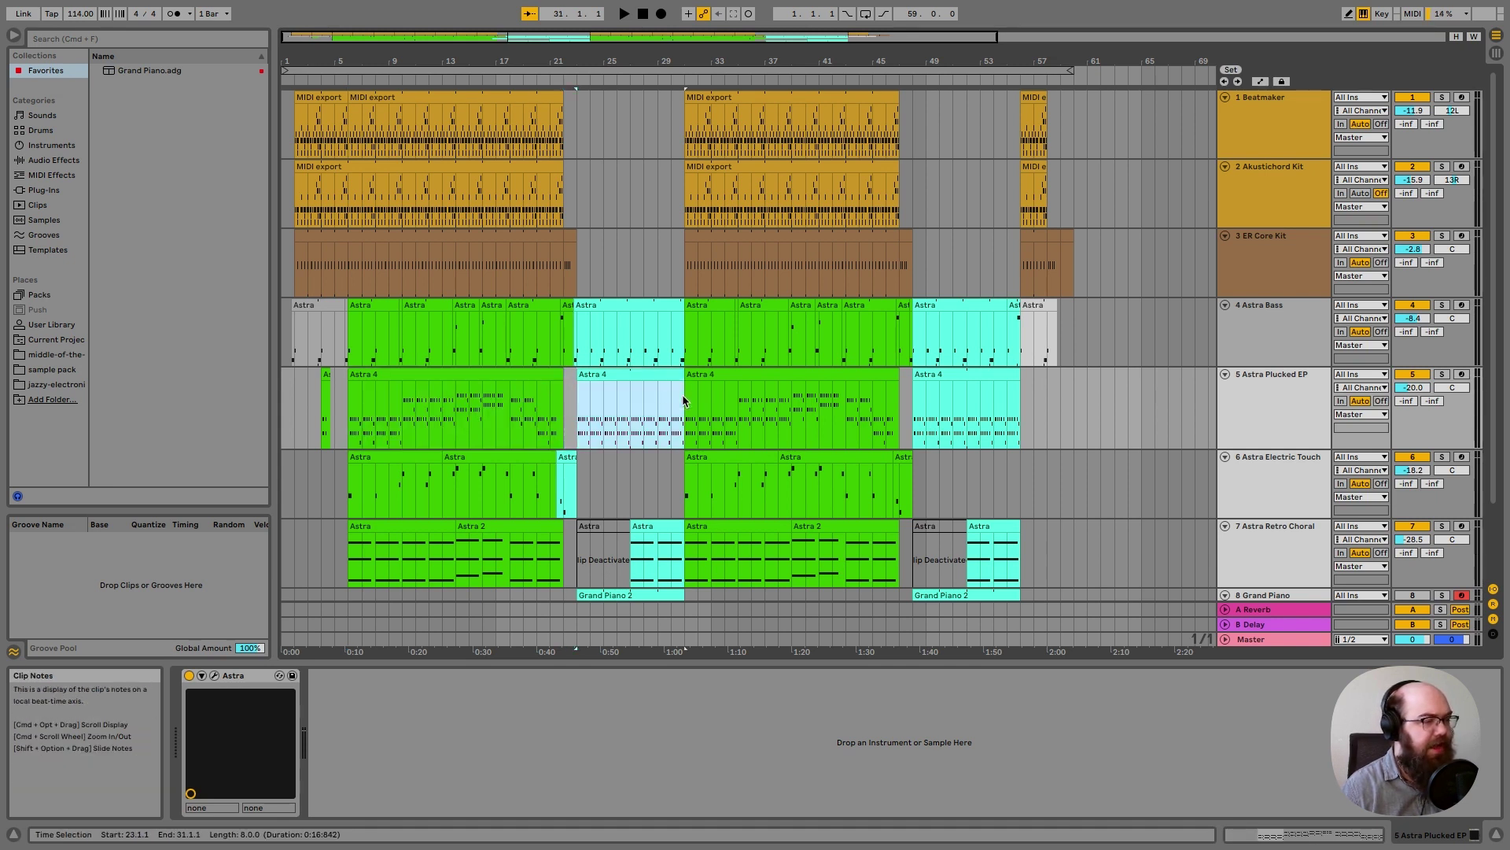
- Play the hook from bar 23, stop, then replay it from bar 23 into the next verse
{"action": "left_click", "coordinate": [575, 392]}
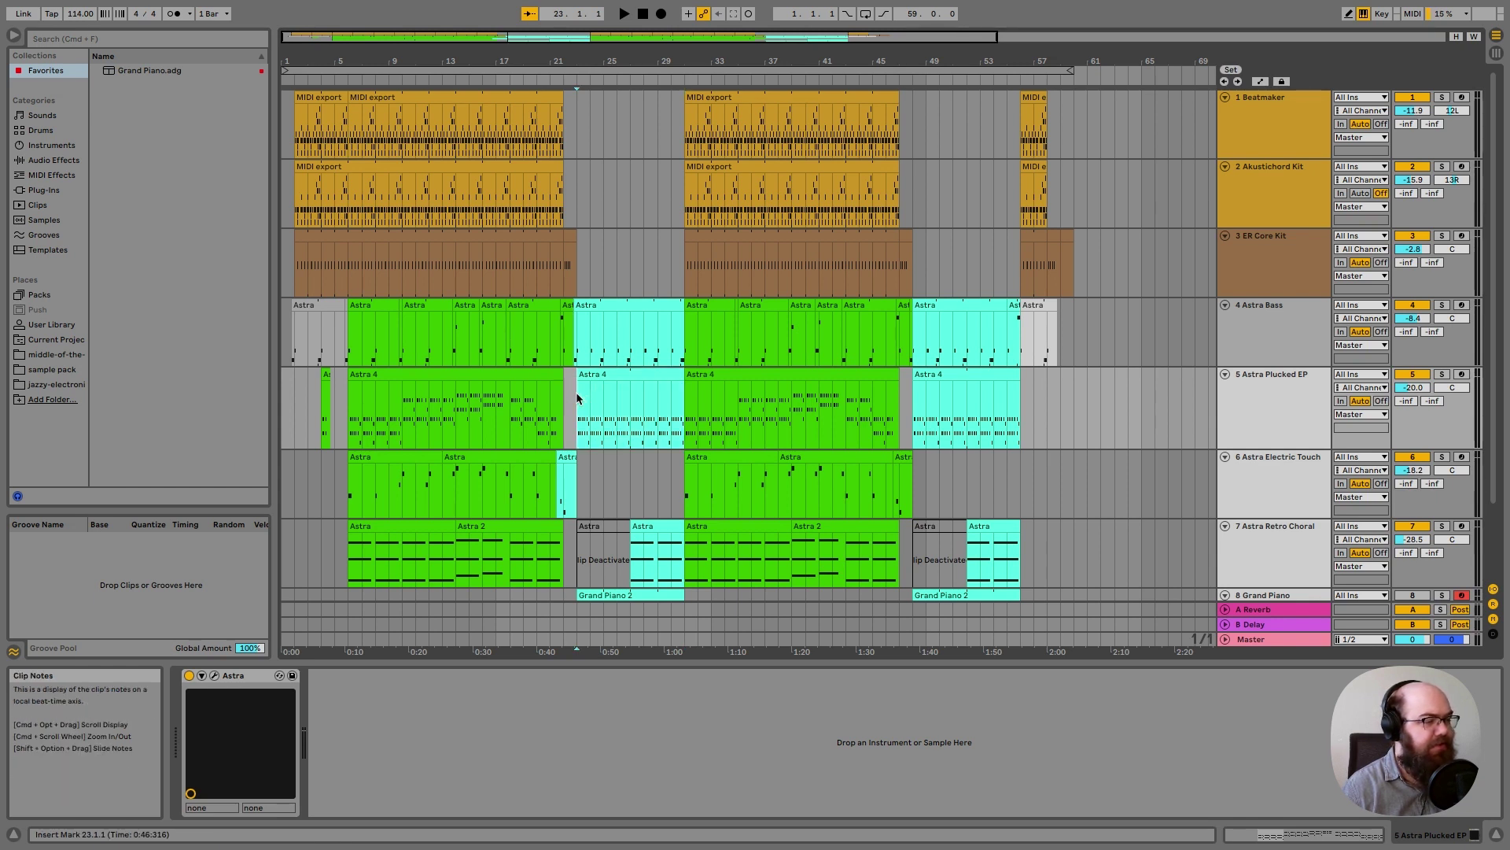
{"action": "key", "text": "space"}
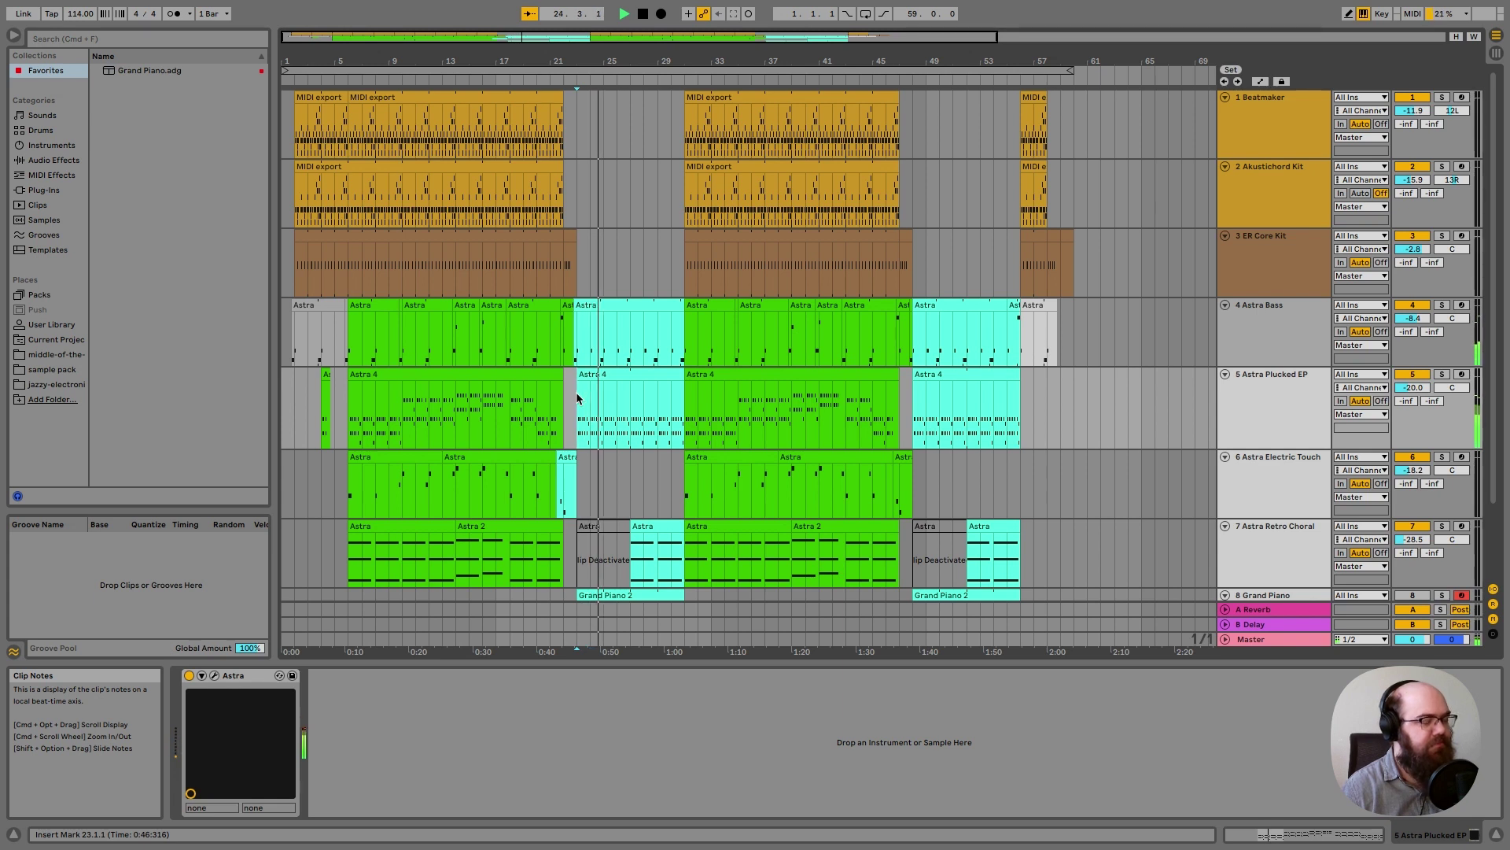
{"action": "key", "text": "space"}
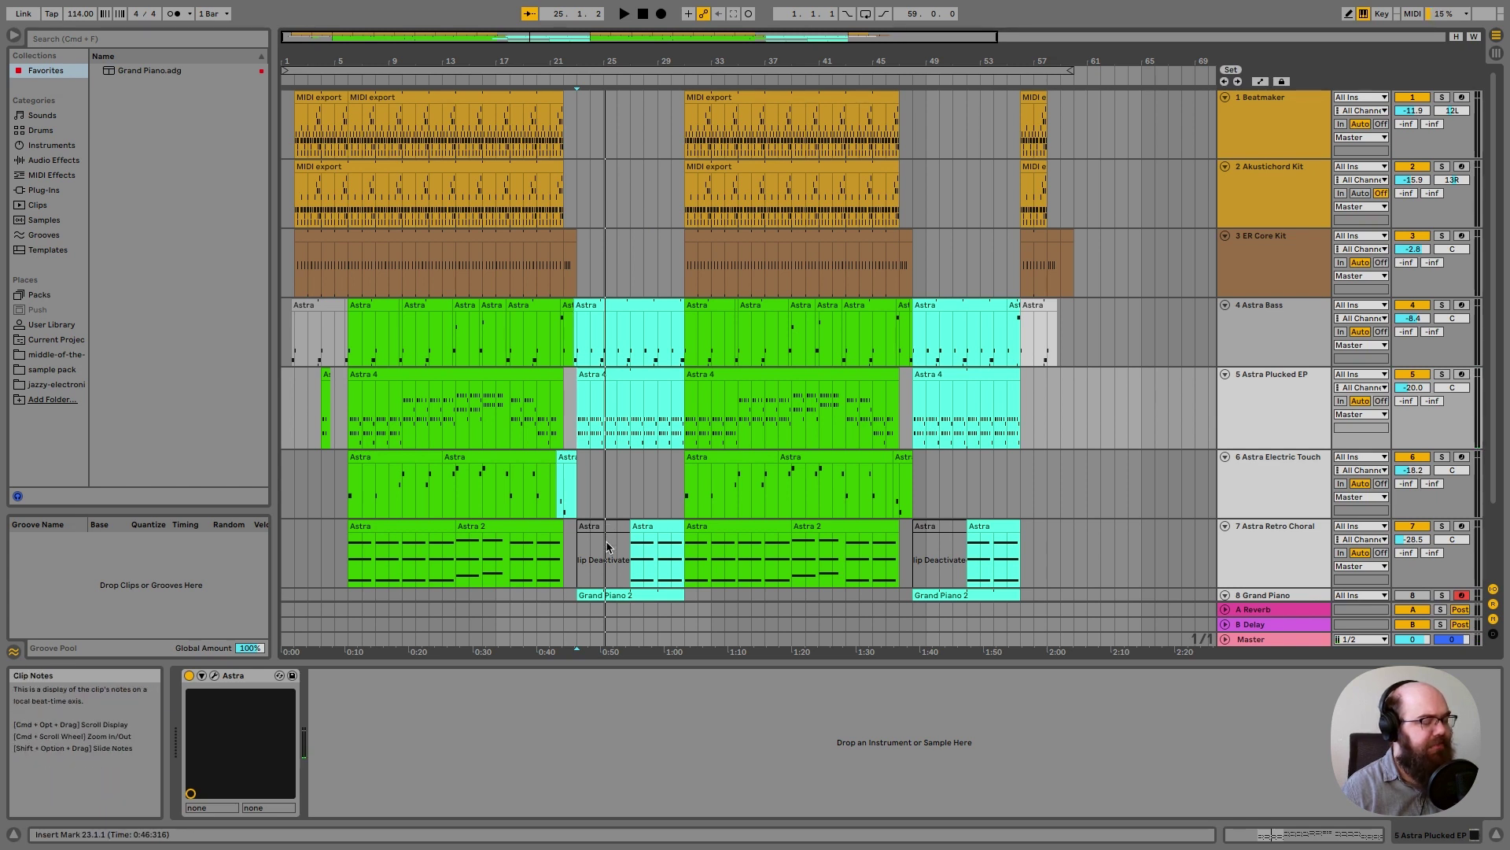
{"action": "left_click", "coordinate": [578, 417]}
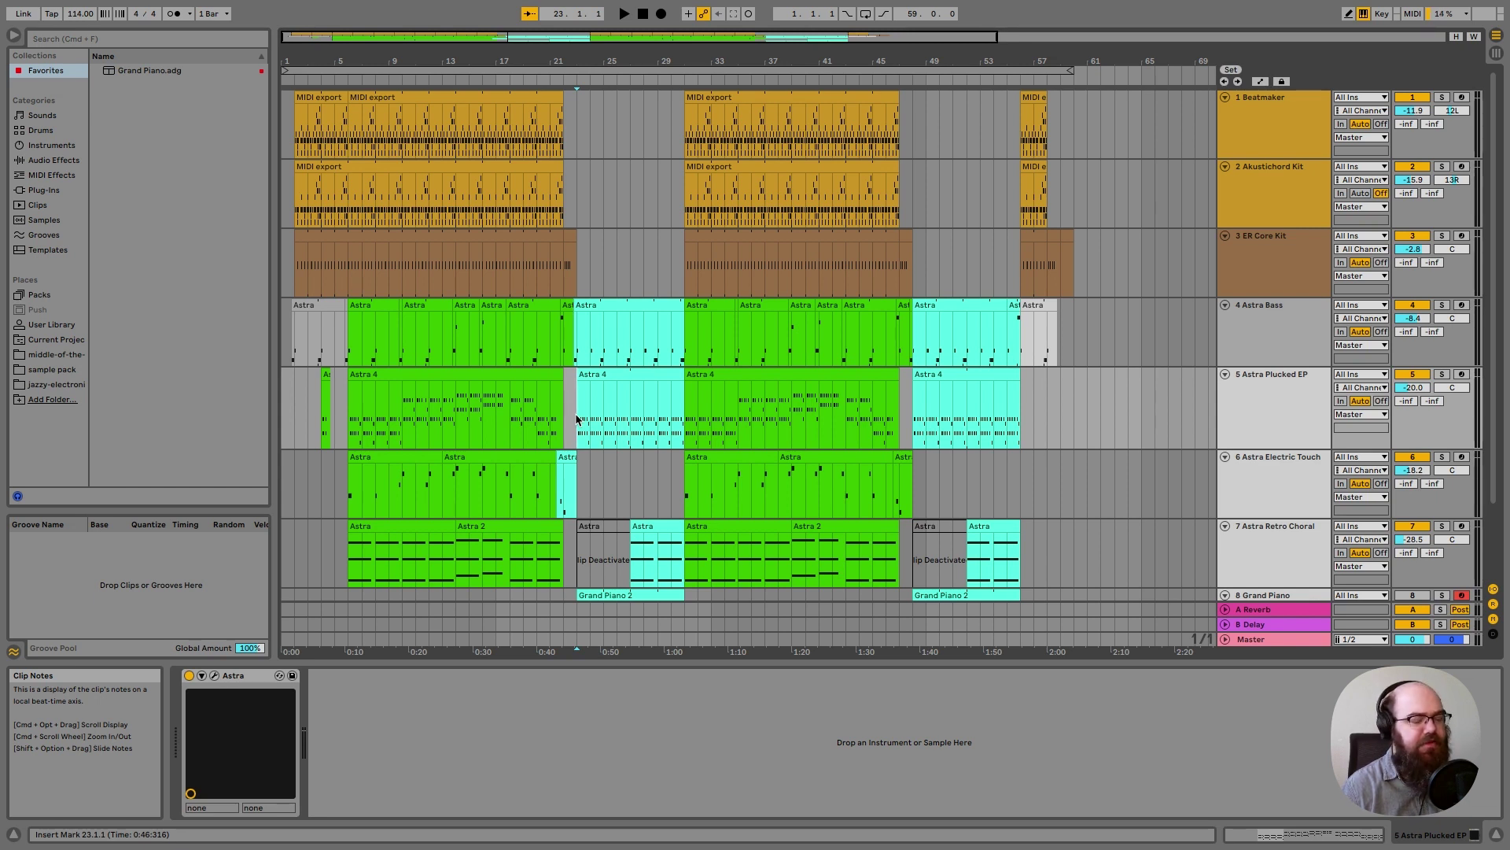
{"action": "key", "text": "space"}
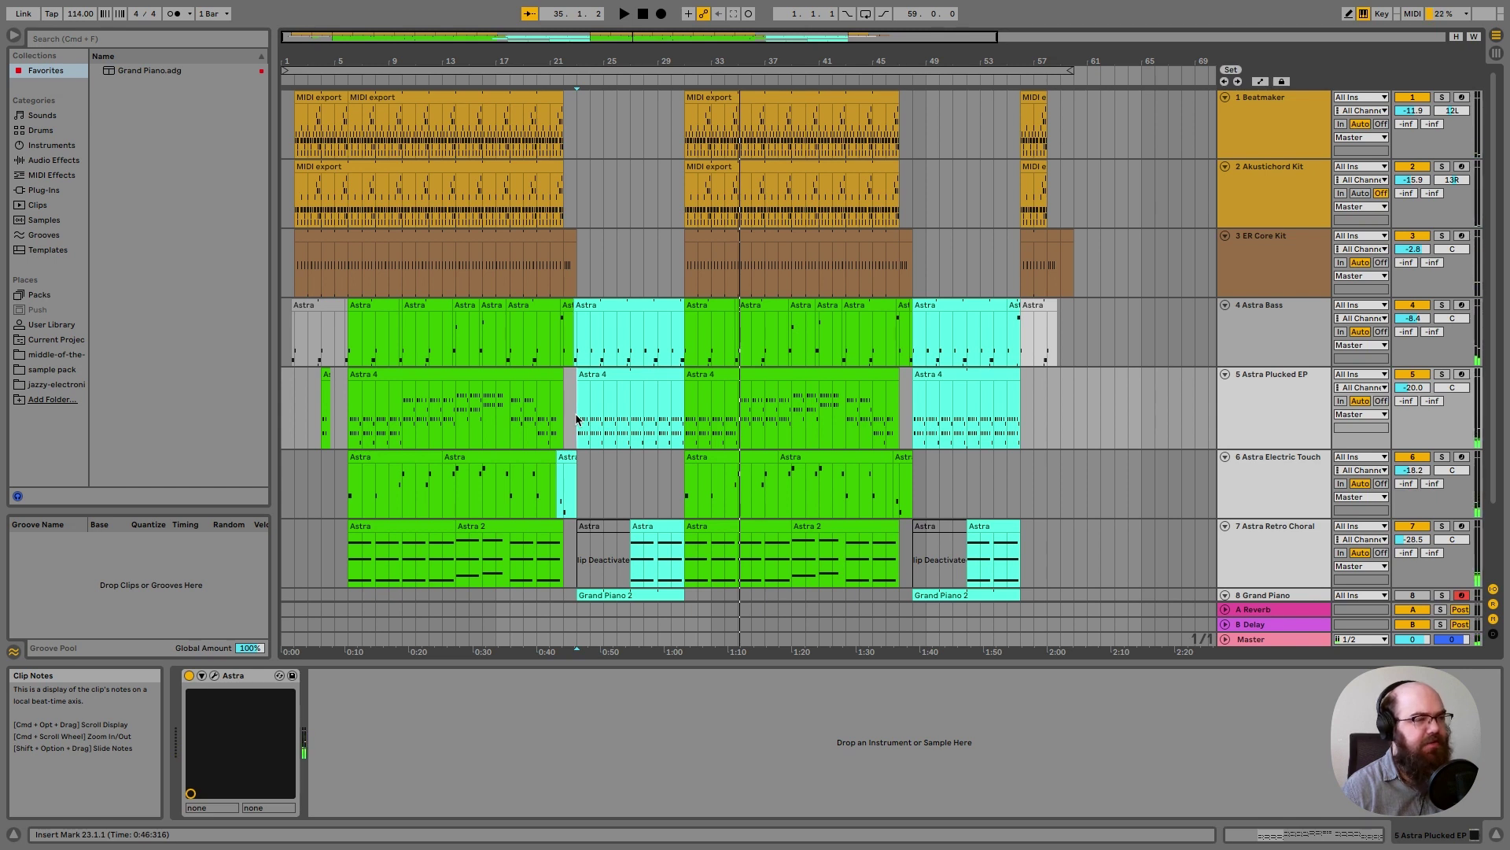
- Return to 1.1.1 and play the full arrangement from the start
{"action": "double_click", "coordinate": [643, 15]}
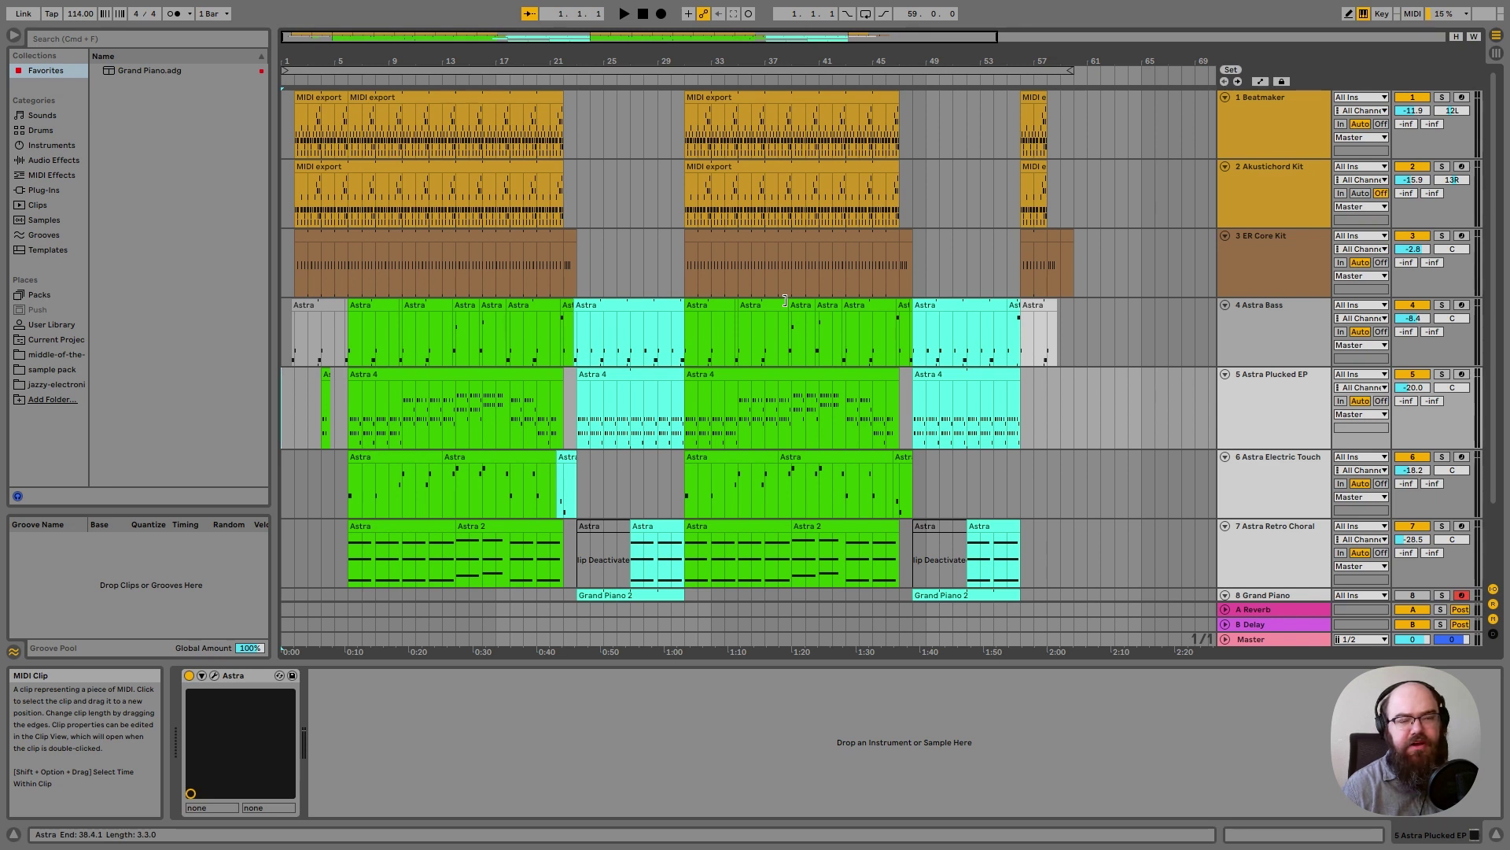
{"action": "key", "text": "space"}
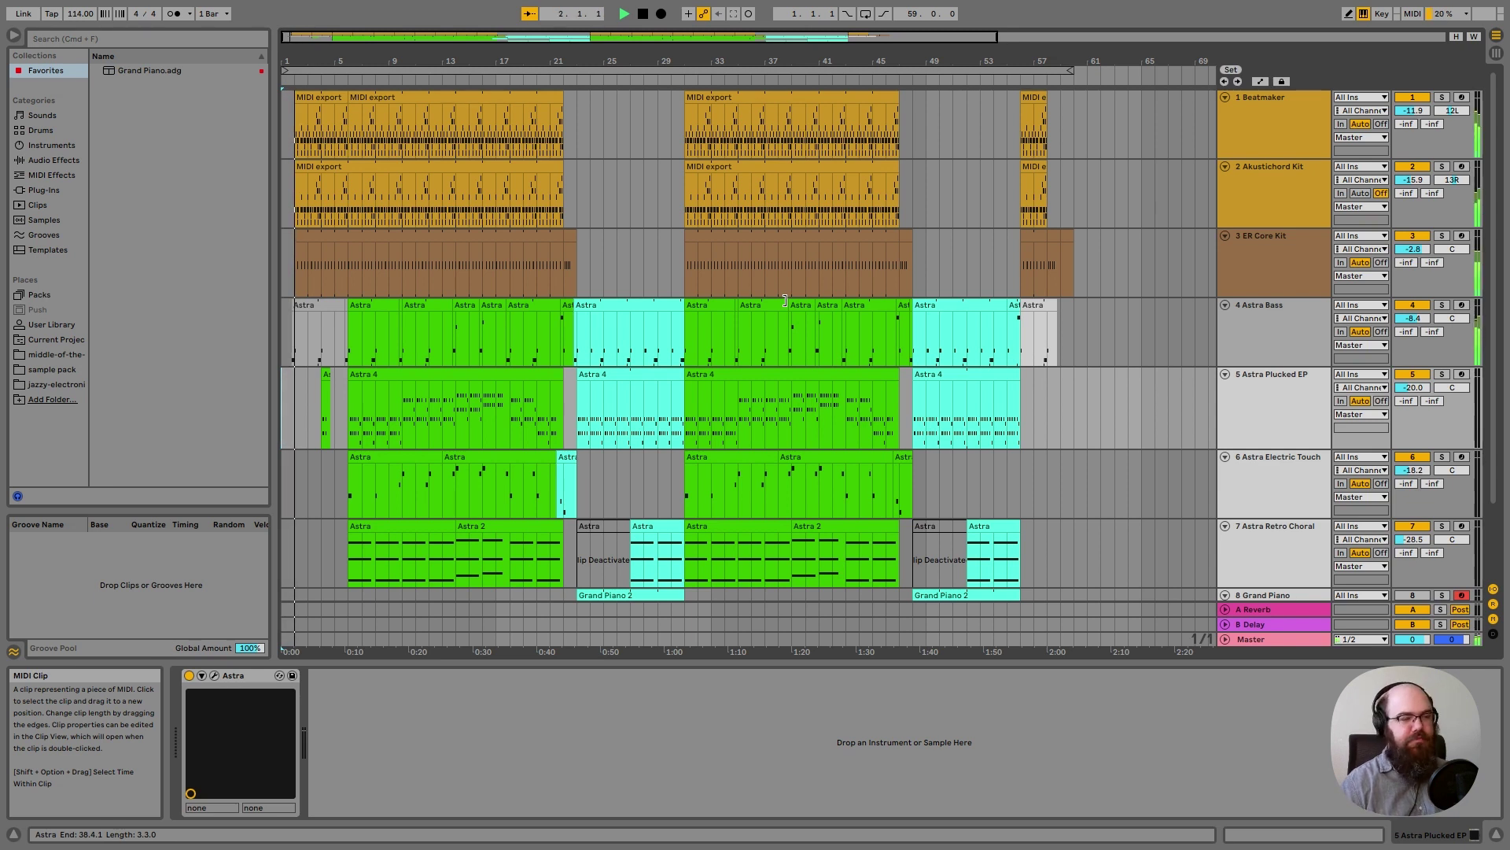